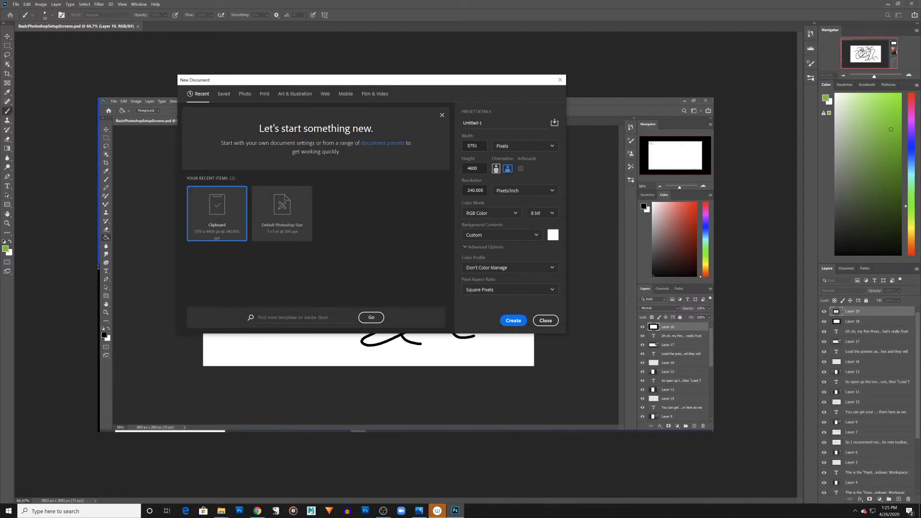
Step: View the unit options for a new document's width, and leave without creating the document
{"action": "left_click", "coordinate": [525, 145]}
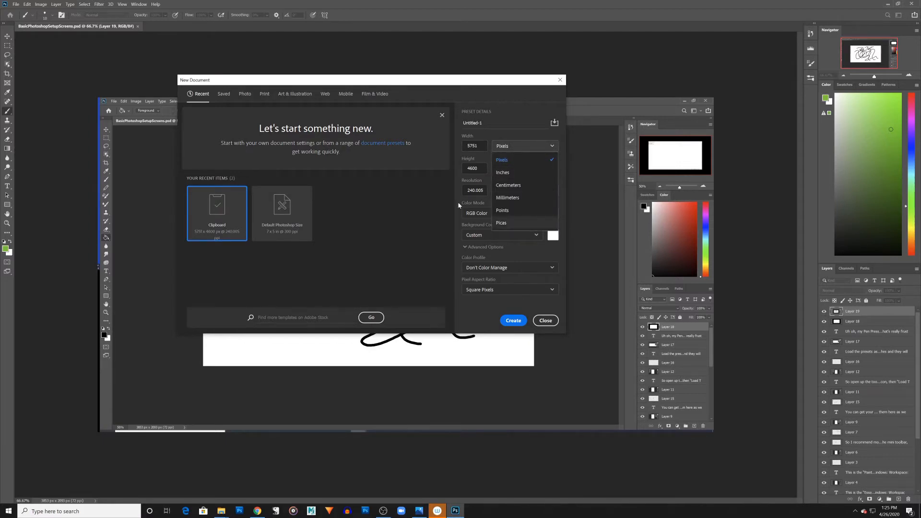
{"action": "left_click", "coordinate": [545, 320]}
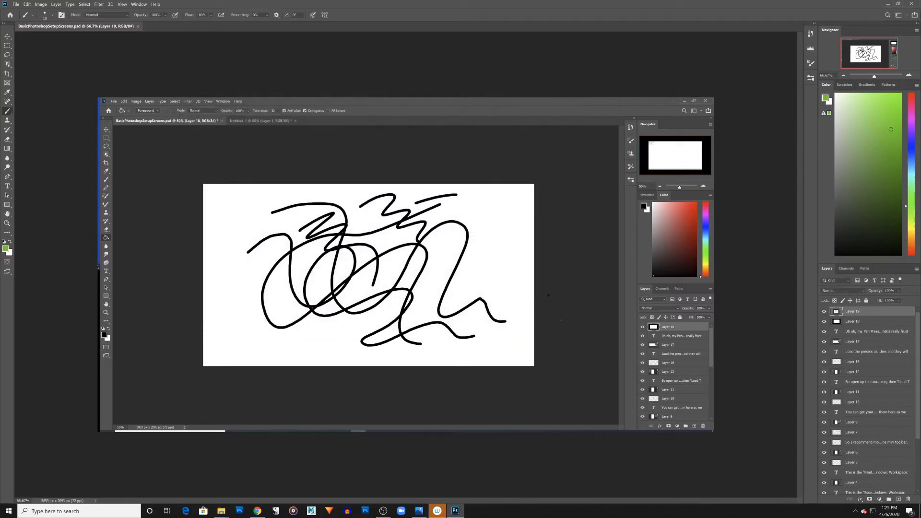
Step: Look through the existing PSD files in the Walnut Hill folder when saving a copy on the computer, and leave without saving
{"action": "left_click", "coordinate": [15, 4]}
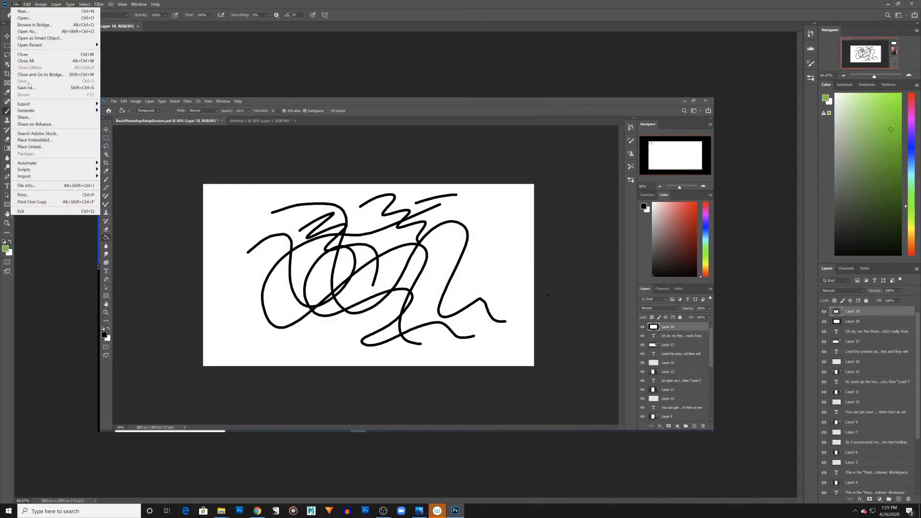
{"action": "left_click", "coordinate": [30, 89]}
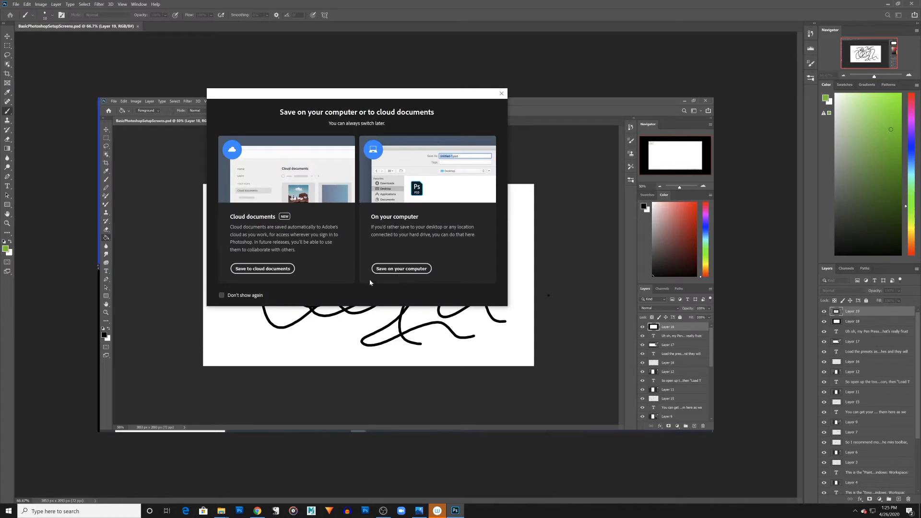
{"action": "left_click", "coordinate": [415, 269]}
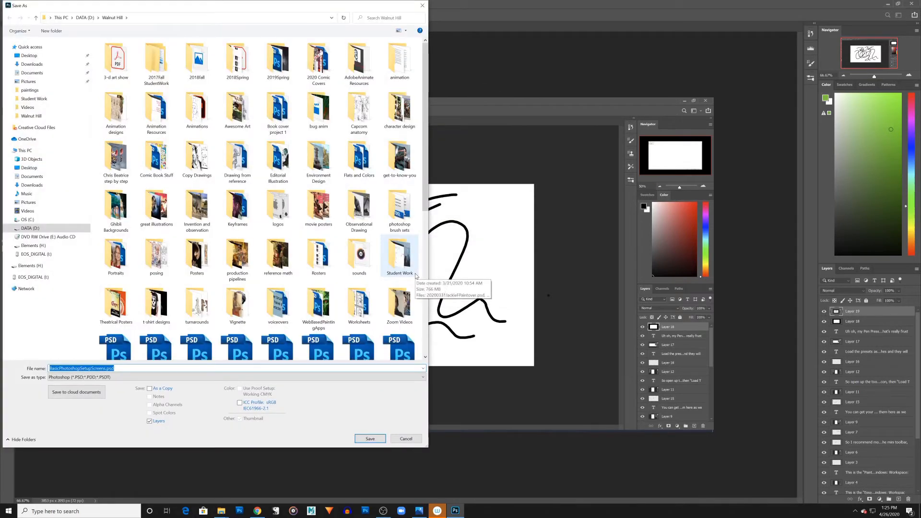
{"action": "left_click_drag", "start_coordinate": [425, 85], "coordinate": [445, 278]}
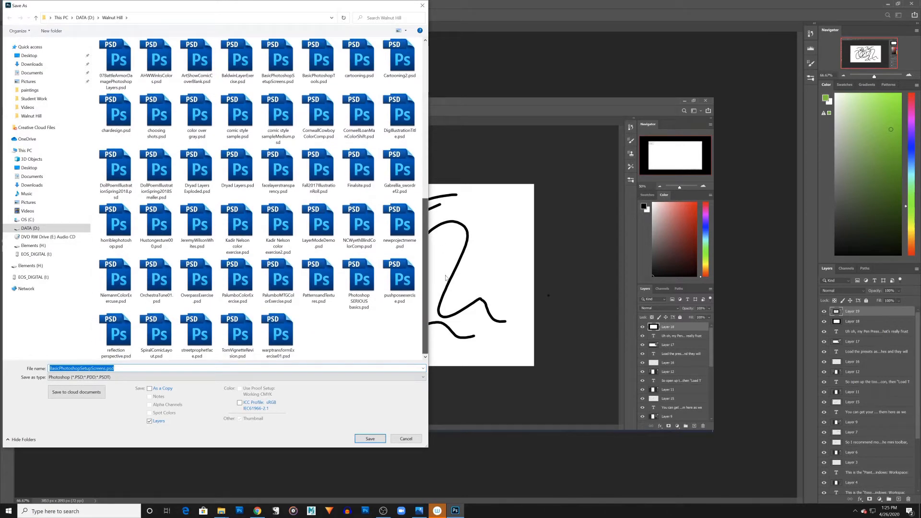
{"action": "left_click", "coordinate": [405, 439]}
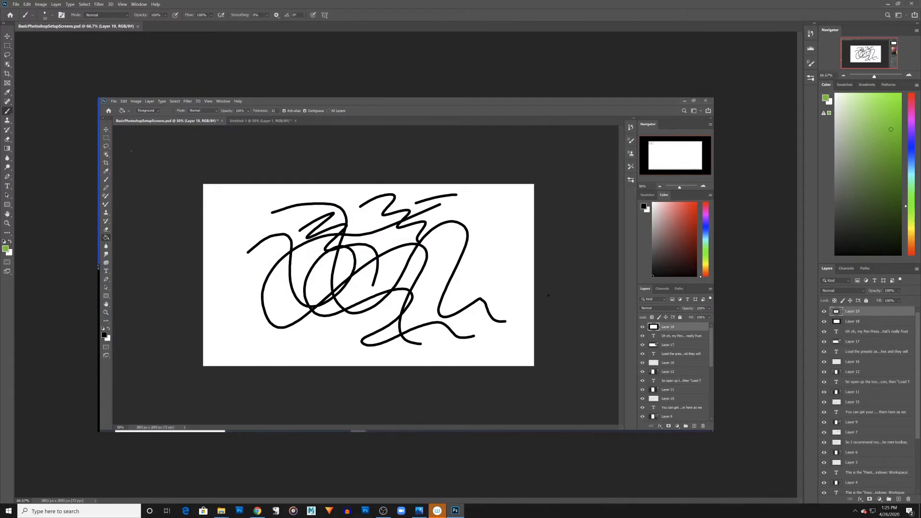
Step: Open the landscape painting JPG with the tree from the Walnut Hill folder, view it and close it
{"action": "left_click", "coordinate": [16, 4]}
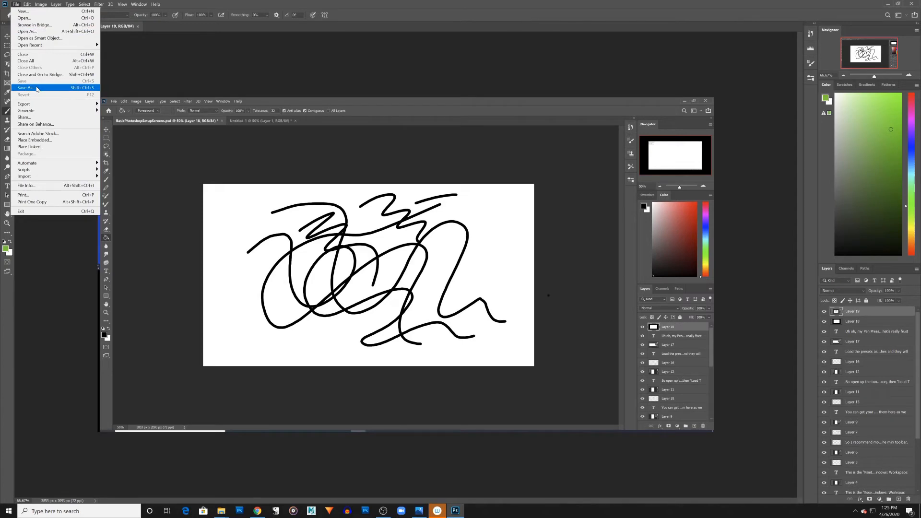
{"action": "left_click", "coordinate": [24, 18]}
{"action": "scroll", "coordinate": [225, 132], "scroll_direction": "down", "scroll_amount": 5}
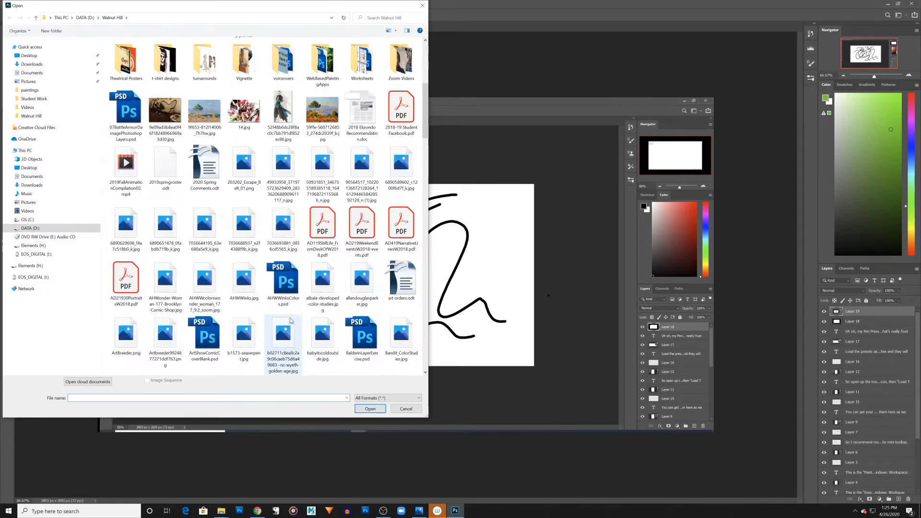
{"action": "double_click", "coordinate": [210, 124]}
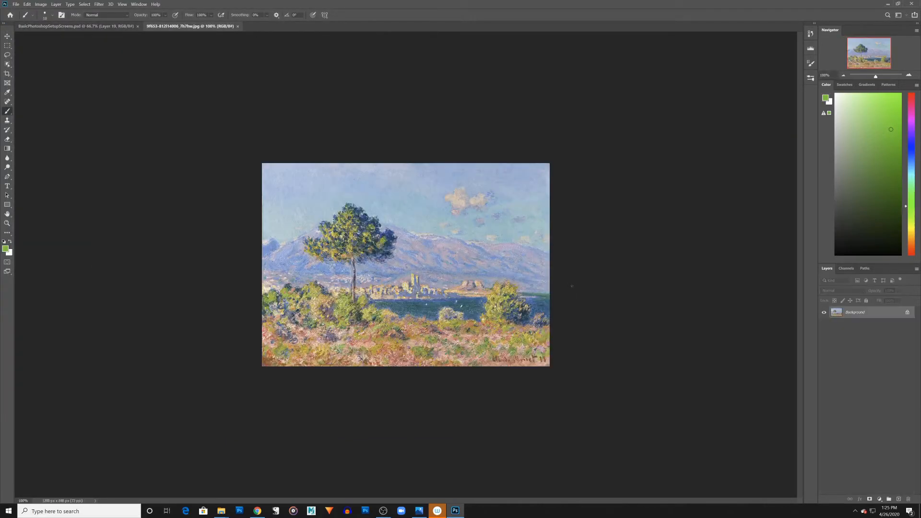
{"action": "left_click", "coordinate": [237, 27]}
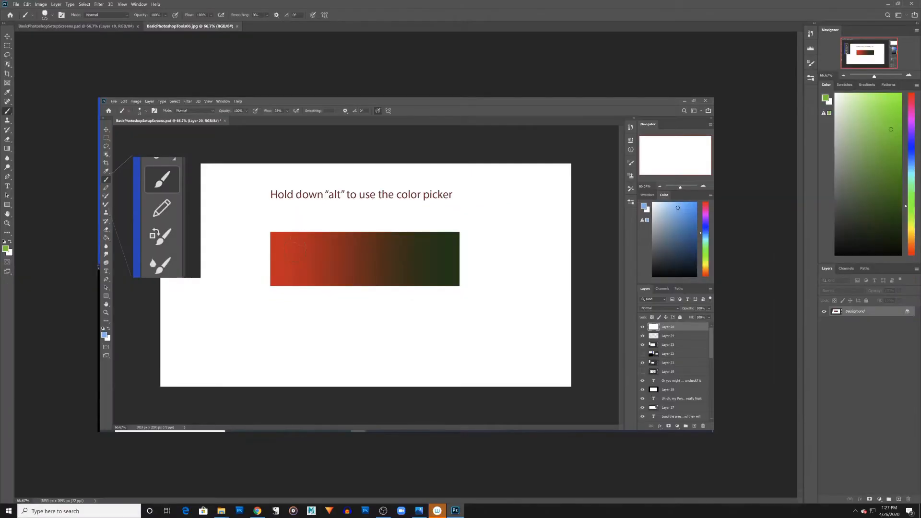
Step: Sample red, dark green and brown from the gradient bar and paint a stroke in each color below it
{"action": "key", "text": "alt"}
{"action": "left_click", "coordinate": [291, 249], "text": "alt"}
{"action": "mouse_move", "coordinate": [188, 351]}
{"action": "left_mouse_down"}
{"action": "mouse_move", "coordinate": [264, 344]}
{"action": "mouse_move", "coordinate": [336, 377]}
{"action": "left_mouse_up"}
{"action": "left_click", "coordinate": [448, 267], "text": "alt"}
{"action": "mouse_move", "coordinate": [394, 376]}
{"action": "left_mouse_down"}
{"action": "mouse_move", "coordinate": [496, 336]}
{"action": "mouse_move", "coordinate": [565, 337]}
{"action": "left_mouse_up"}
{"action": "left_click", "coordinate": [386, 256], "text": "alt"}
{"action": "left_click_drag", "start_coordinate": [359, 322], "coordinate": [424, 321]}
Step: Paint a stroke in blue sampled from the pictured color panel and another in red sampled from the gradient bar
{"action": "left_click", "coordinate": [549, 259], "text": "alt"}
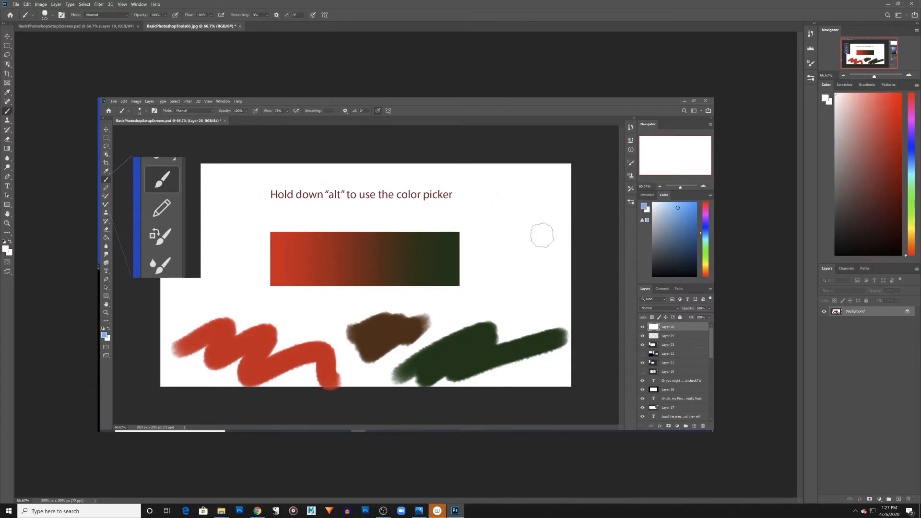
{"action": "left_click", "coordinate": [668, 243], "text": "alt"}
{"action": "mouse_move", "coordinate": [530, 238]}
{"action": "left_mouse_down"}
{"action": "mouse_move", "coordinate": [523, 281]}
{"action": "mouse_move", "coordinate": [430, 319]}
{"action": "left_mouse_up"}
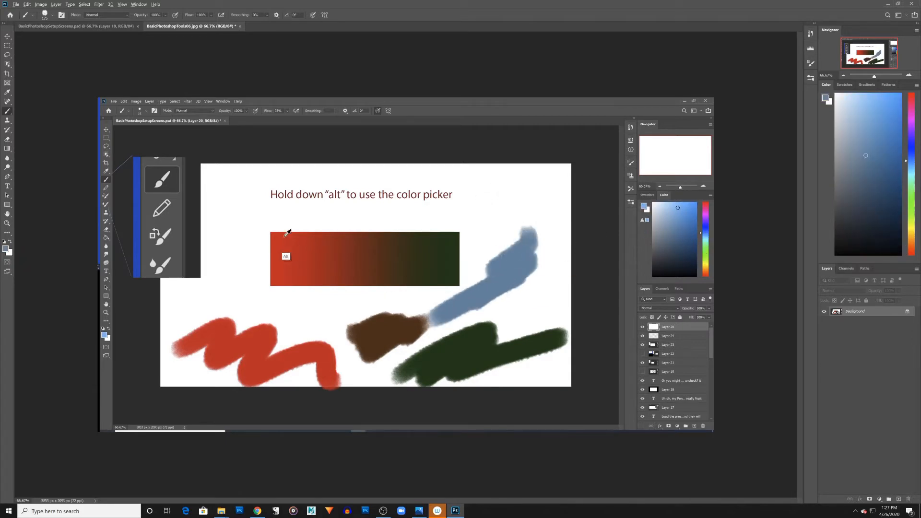
{"action": "left_click", "coordinate": [272, 254], "text": "alt"}
{"action": "mouse_move", "coordinate": [237, 269]}
{"action": "left_mouse_down"}
{"action": "mouse_move", "coordinate": [259, 312]}
{"action": "mouse_move", "coordinate": [317, 337]}
{"action": "left_mouse_up"}
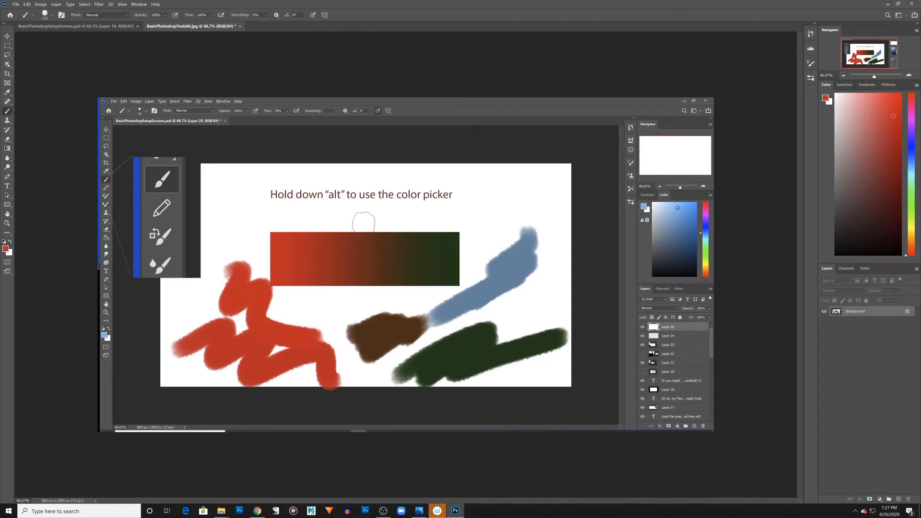
Step: Sample dark grey from the pictured toolbar background and paint a zigzag stroke over the gradient's red end and the red strokes
{"action": "left_click", "coordinate": [215, 159], "text": "alt"}
{"action": "left_click_drag", "start_coordinate": [251, 185], "coordinate": [287, 328]}
{"action": "left_click_drag", "start_coordinate": [326, 365], "coordinate": [353, 381]}
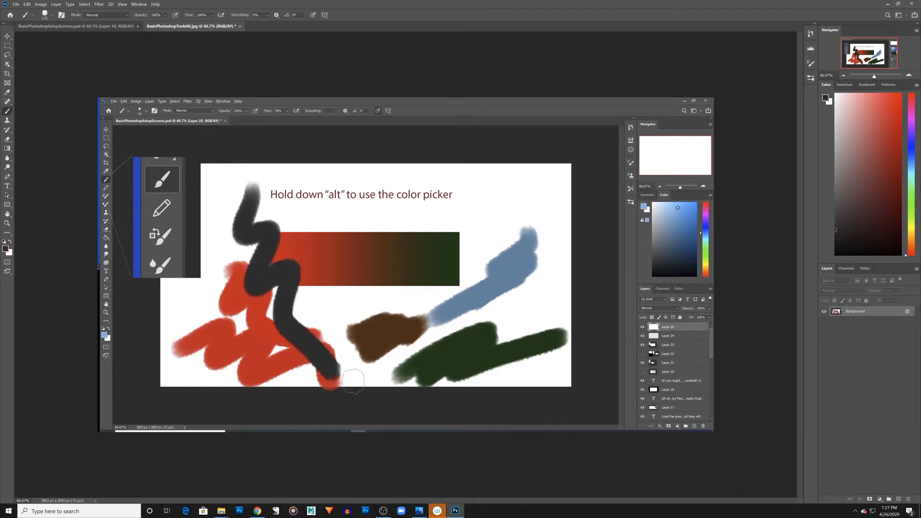
Step: Sample brown and dark green from the gradient bar and paint a stroke in each over the bar and the caption
{"action": "left_click", "coordinate": [392, 245], "text": "alt"}
{"action": "mouse_move", "coordinate": [391, 228]}
{"action": "left_mouse_down"}
{"action": "mouse_move", "coordinate": [386, 217]}
{"action": "mouse_move", "coordinate": [443, 206]}
{"action": "mouse_move", "coordinate": [427, 288]}
{"action": "left_mouse_up"}
{"action": "left_click", "coordinate": [457, 248], "text": "alt"}
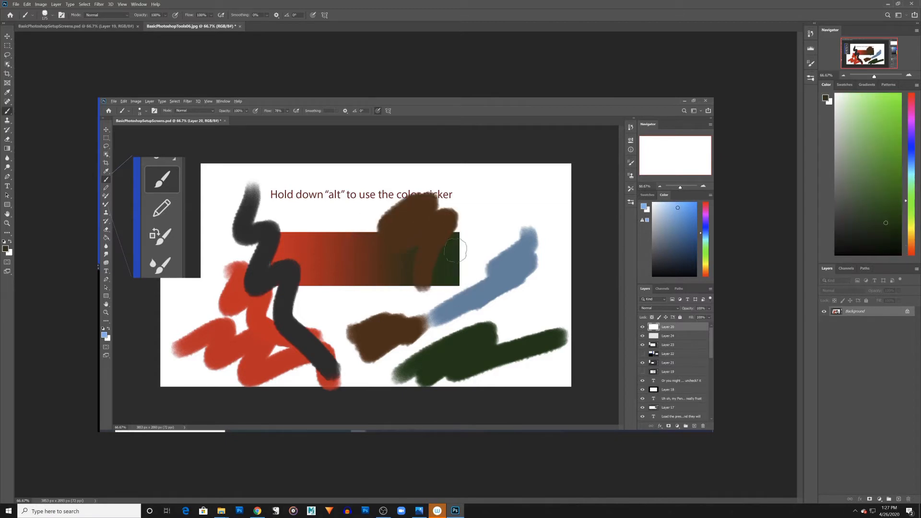
{"action": "left_click_drag", "start_coordinate": [457, 248], "coordinate": [344, 201]}
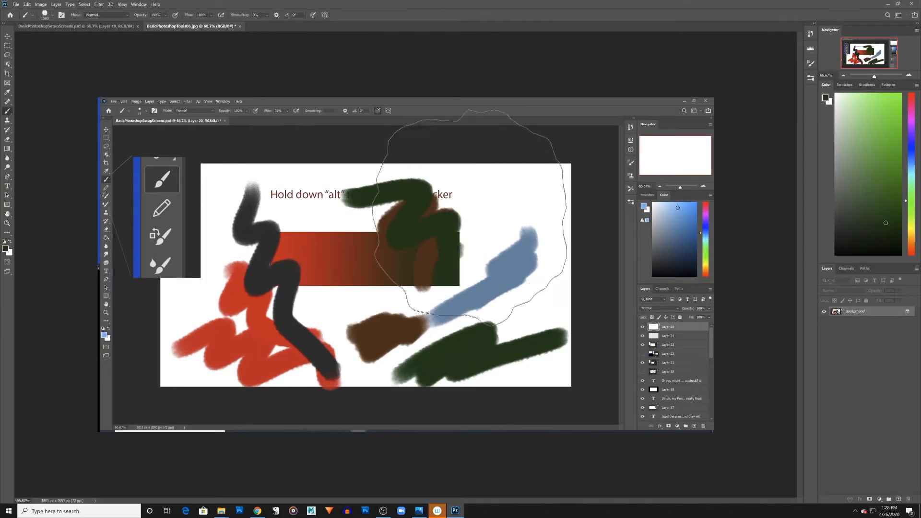
Step: Greatly enlarge the brush and paint a huge dark green blob over the middle of the canvas
{"action": "key", "text": "bracketright"}
{"action": "key", "text": "bracketright"}
{"action": "key", "text": "bracketright"}
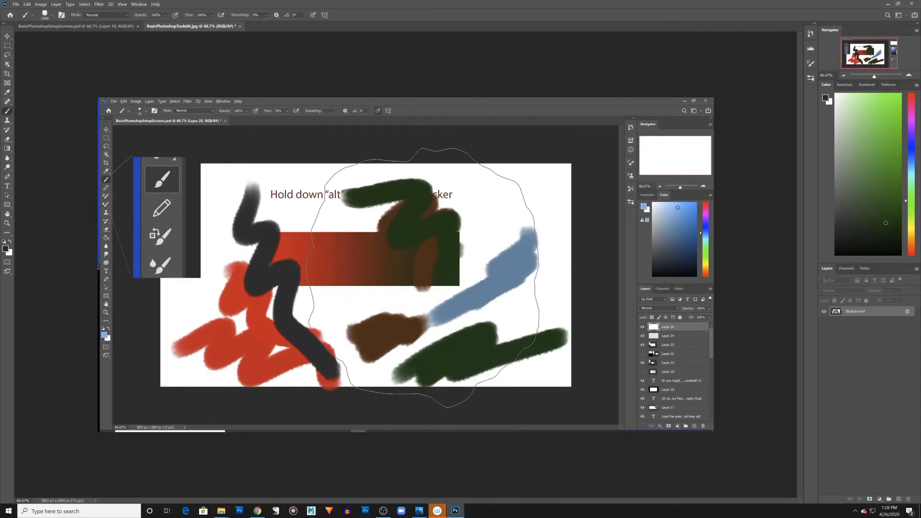
{"action": "key", "text": "bracketright"}
{"action": "mouse_move", "coordinate": [441, 267]}
{"action": "left_mouse_down"}
{"action": "mouse_move", "coordinate": [448, 240]}
{"action": "mouse_move", "coordinate": [478, 232]}
{"action": "mouse_move", "coordinate": [460, 187]}
{"action": "left_mouse_up"}
Step: Shrink the brush and paint a short dark green stroke on the pictured color panel
{"action": "key", "text": "bracketleft"}
{"action": "key", "text": "bracketleft"}
{"action": "key", "text": "bracketleft"}
{"action": "key", "text": "bracketleft"}
{"action": "key", "text": "bracketleft"}
{"action": "key", "text": "bracketleft"}
{"action": "key", "text": "bracketleft"}
{"action": "key", "text": "bracketleft"}
{"action": "key", "text": "bracketleft"}
{"action": "key", "text": "bracketleft"}
{"action": "key", "text": "bracketleft"}
{"action": "key", "text": "bracketleft"}
{"action": "key", "text": "bracketleft"}
{"action": "key", "text": "bracketleft"}
{"action": "key", "text": "bracketleft"}
{"action": "key", "text": "bracketleft"}
{"action": "key", "text": "bracketleft"}
{"action": "key", "text": "bracketleft"}
{"action": "key", "text": "bracketleft"}
{"action": "key", "text": "bracketleft"}
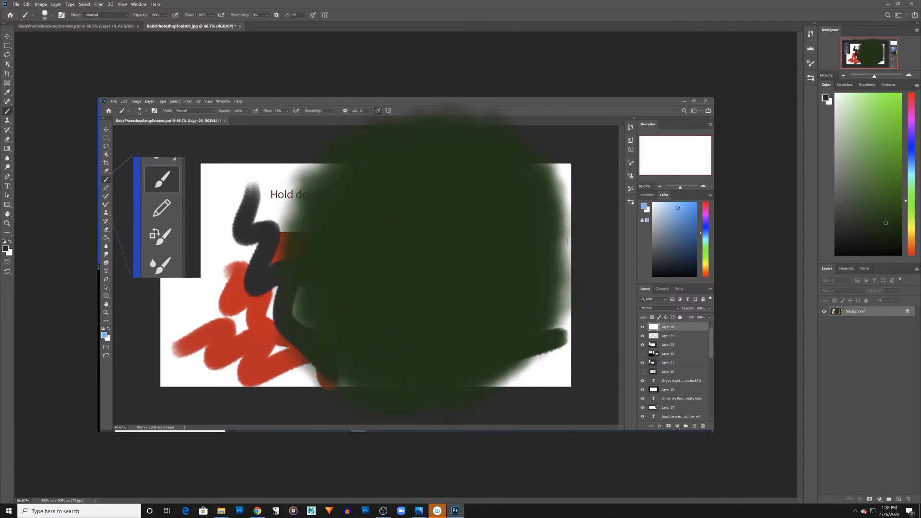
{"action": "left_click_drag", "start_coordinate": [686, 239], "coordinate": [697, 233]}
Step: Pick a dark blue foreground color and paint with it over the large green blob
{"action": "left_click_drag", "start_coordinate": [859, 205], "coordinate": [851, 205]}
{"action": "left_click", "coordinate": [912, 167]}
{"action": "left_click", "coordinate": [889, 179]}
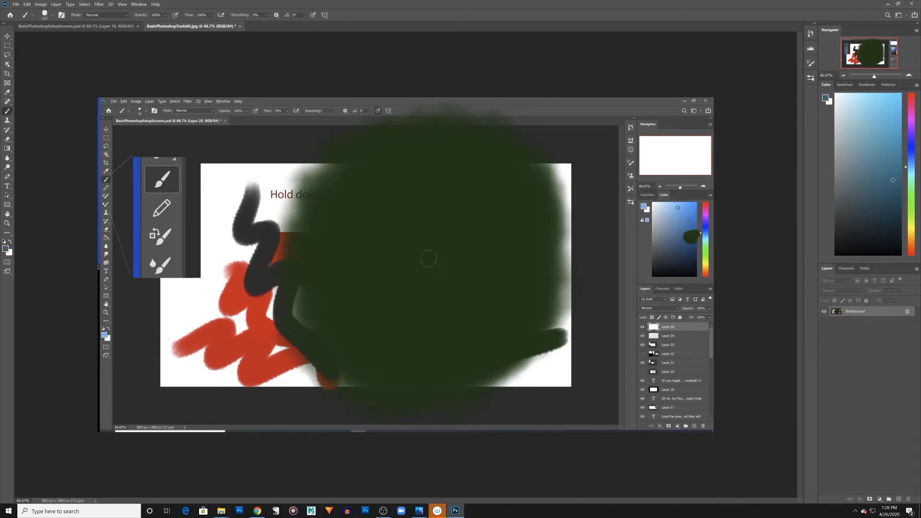
{"action": "left_click", "coordinate": [427, 265]}
{"action": "mouse_move", "coordinate": [405, 283]}
{"action": "left_mouse_down"}
{"action": "mouse_move", "coordinate": [462, 285]}
{"action": "mouse_move", "coordinate": [414, 213]}
{"action": "mouse_move", "coordinate": [403, 335]}
{"action": "left_mouse_up"}
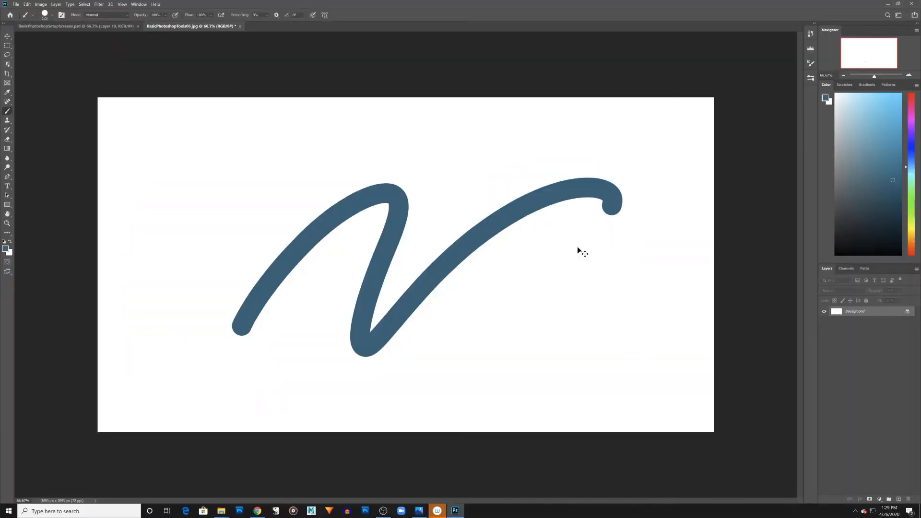
Step: Undo the last blue stroke and paint a new large wavy stroke across the blank canvas
{"action": "key", "text": "ctrl+z"}
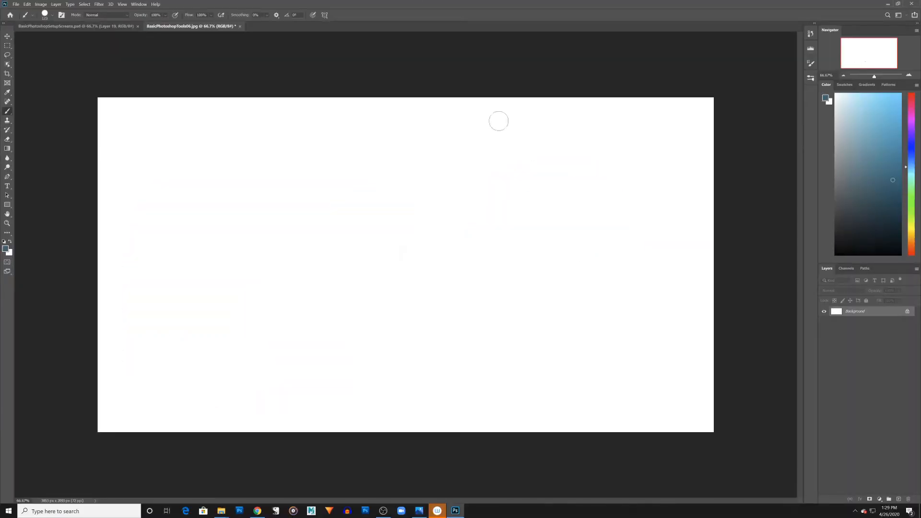
{"action": "mouse_move", "coordinate": [192, 341]}
{"action": "left_mouse_down"}
{"action": "mouse_move", "coordinate": [192, 309]}
{"action": "mouse_move", "coordinate": [293, 336]}
{"action": "mouse_move", "coordinate": [605, 173]}
{"action": "left_mouse_up"}
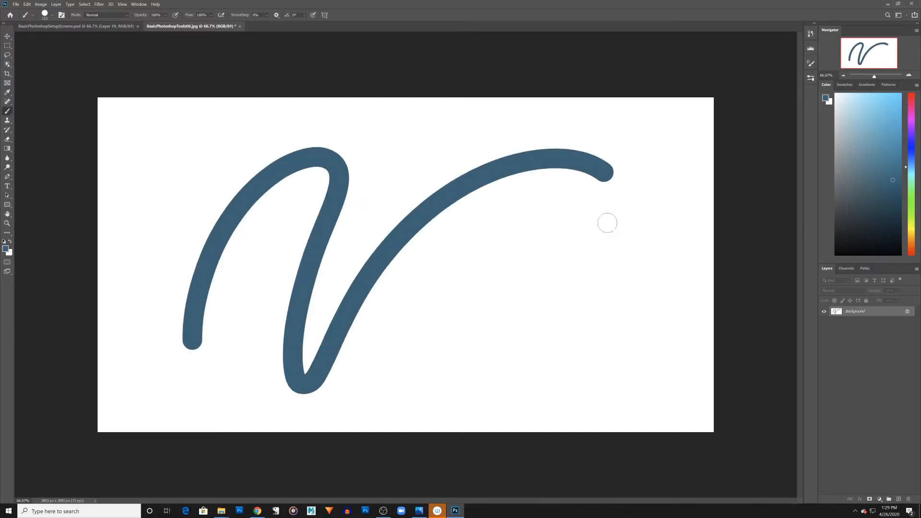
Step: Enable Shape Dynamics for the brush with a 0% minimum diameter, and paint pressure-sensitive test strokes of varying thickness
{"action": "left_click", "coordinate": [811, 79]}
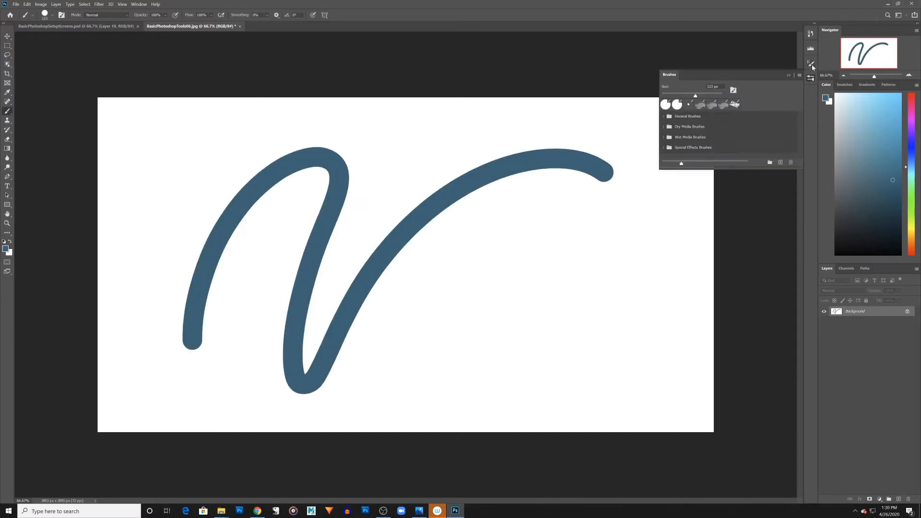
{"action": "left_click", "coordinate": [810, 63]}
{"action": "left_click", "coordinate": [667, 91]}
{"action": "left_click", "coordinate": [681, 91]}
{"action": "mouse_move", "coordinate": [764, 104]}
{"action": "left_mouse_down"}
{"action": "mouse_move", "coordinate": [708, 111]}
{"action": "mouse_move", "coordinate": [700, 88]}
{"action": "mouse_move", "coordinate": [748, 105]}
{"action": "mouse_move", "coordinate": [794, 104]}
{"action": "left_mouse_up"}
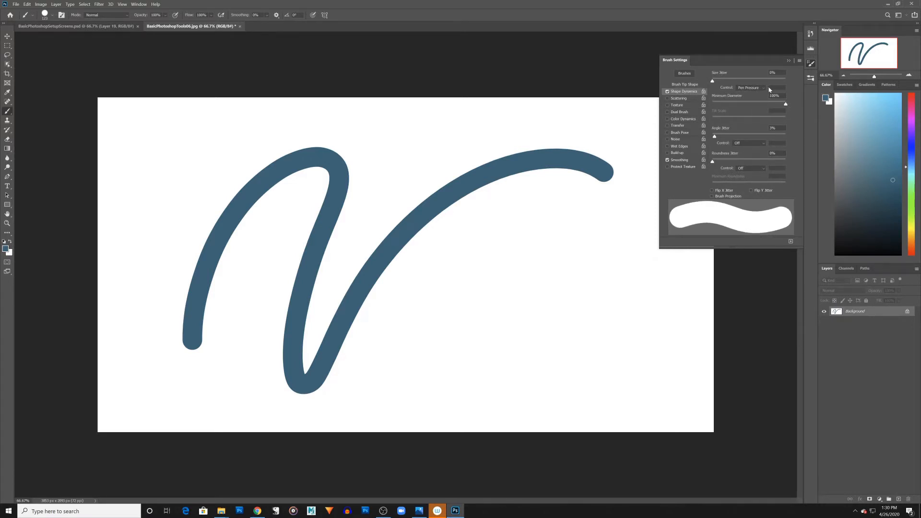
{"action": "left_click_drag", "start_coordinate": [784, 104], "coordinate": [706, 114]}
{"action": "left_click", "coordinate": [789, 60]}
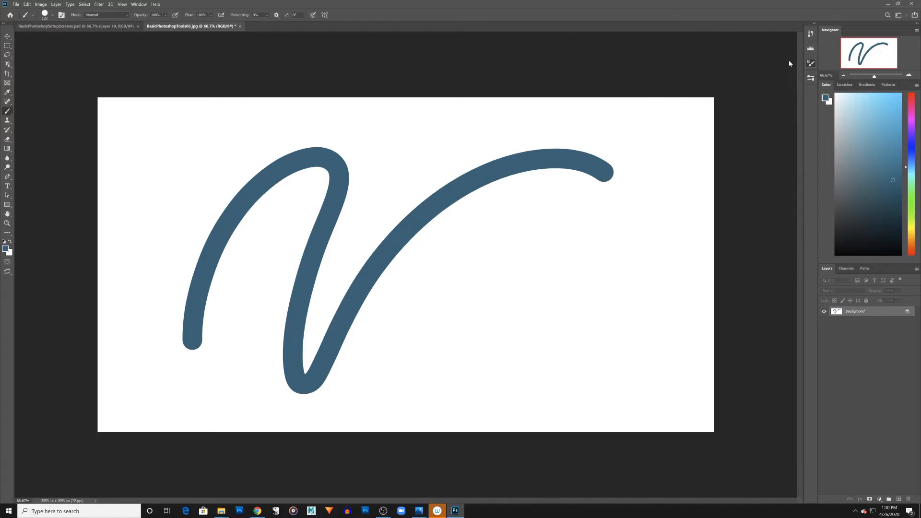
{"action": "mouse_move", "coordinate": [367, 360]}
{"action": "left_mouse_down"}
{"action": "mouse_move", "coordinate": [424, 343]}
{"action": "mouse_move", "coordinate": [479, 224]}
{"action": "mouse_move", "coordinate": [461, 312]}
{"action": "mouse_move", "coordinate": [520, 349]}
{"action": "mouse_move", "coordinate": [591, 275]}
{"action": "mouse_move", "coordinate": [661, 288]}
{"action": "mouse_move", "coordinate": [679, 130]}
{"action": "mouse_move", "coordinate": [380, 197]}
{"action": "mouse_move", "coordinate": [551, 263]}
{"action": "mouse_move", "coordinate": [570, 383]}
{"action": "left_mouse_up"}
Step: Switch the brush from Shape Dynamics to Transfer, with the opacity controlled by Pen Pressure
{"action": "left_click", "coordinate": [810, 63]}
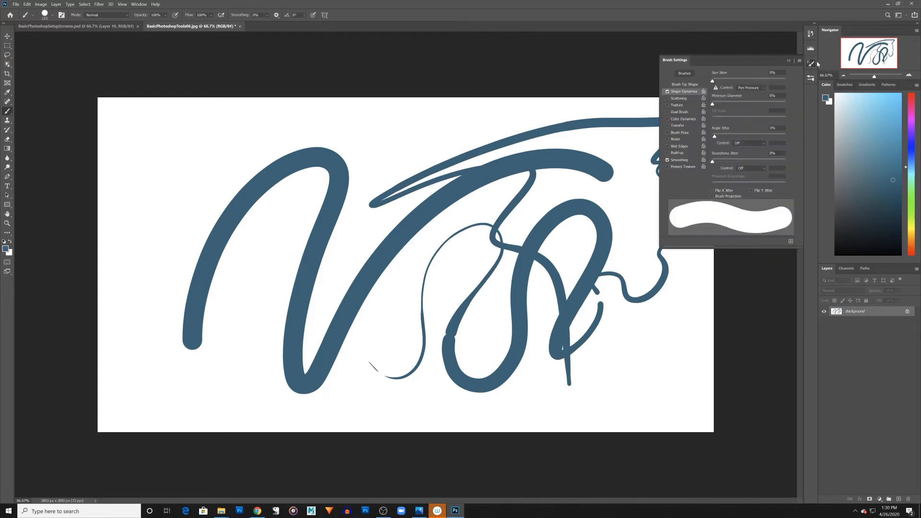
{"action": "left_click", "coordinate": [678, 125]}
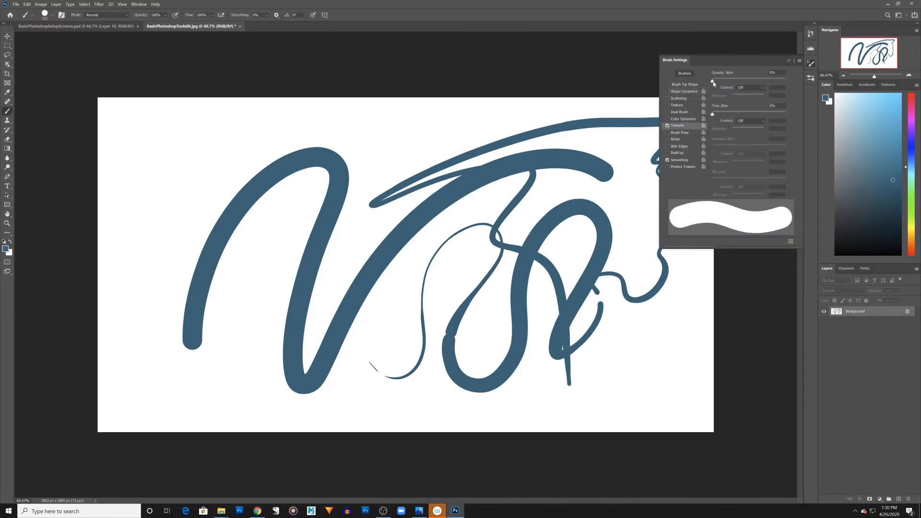
{"action": "left_click", "coordinate": [761, 88]}
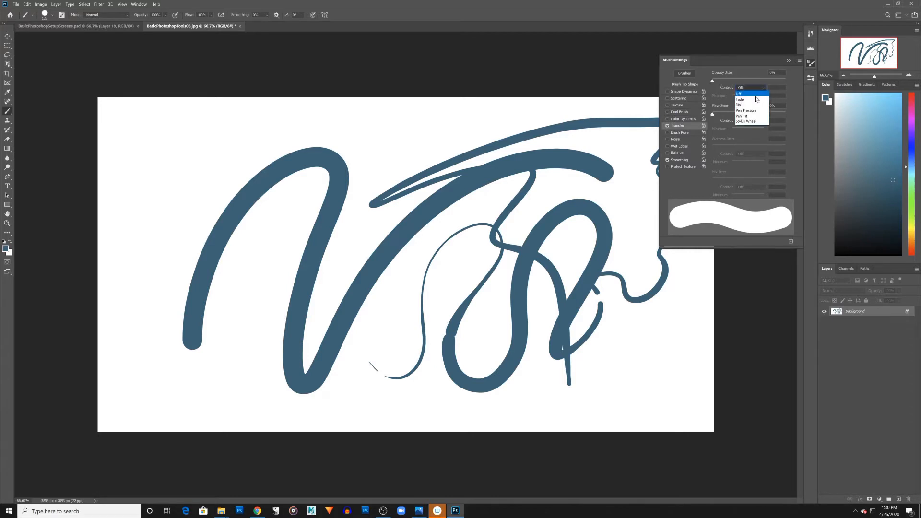
{"action": "left_click", "coordinate": [756, 107]}
{"action": "left_click", "coordinate": [787, 60]}
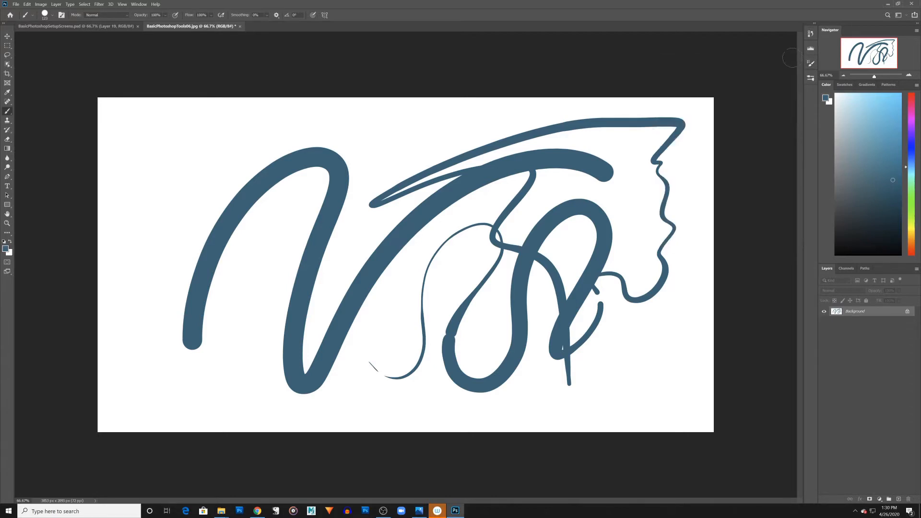
Step: Paint several test strokes on the canvas with varying pressure to try out the changing opacity
{"action": "mouse_move", "coordinate": [150, 285]}
{"action": "left_mouse_down"}
{"action": "mouse_move", "coordinate": [175, 175]}
{"action": "mouse_move", "coordinate": [207, 139]}
{"action": "left_mouse_up"}
{"action": "mouse_move", "coordinate": [168, 245]}
{"action": "left_mouse_down"}
{"action": "mouse_move", "coordinate": [193, 183]}
{"action": "mouse_move", "coordinate": [198, 211]}
{"action": "mouse_move", "coordinate": [208, 168]}
{"action": "mouse_move", "coordinate": [179, 232]}
{"action": "left_mouse_up"}
{"action": "mouse_move", "coordinate": [220, 389]}
{"action": "left_mouse_down"}
{"action": "mouse_move", "coordinate": [259, 311]}
{"action": "mouse_move", "coordinate": [340, 247]}
{"action": "mouse_move", "coordinate": [386, 331]}
{"action": "mouse_move", "coordinate": [408, 311]}
{"action": "left_mouse_up"}
{"action": "mouse_move", "coordinate": [398, 268]}
{"action": "left_mouse_down"}
{"action": "mouse_move", "coordinate": [317, 355]}
{"action": "mouse_move", "coordinate": [417, 199]}
{"action": "left_mouse_up"}
Step: Paint one stroke in a near-white color and another in a muted dark blue across the middle of the canvas
{"action": "left_click", "coordinate": [835, 102]}
{"action": "mouse_move", "coordinate": [344, 255]}
{"action": "left_mouse_down"}
{"action": "mouse_move", "coordinate": [339, 294]}
{"action": "mouse_move", "coordinate": [350, 312]}
{"action": "mouse_move", "coordinate": [360, 271]}
{"action": "mouse_move", "coordinate": [356, 291]}
{"action": "mouse_move", "coordinate": [350, 281]}
{"action": "mouse_move", "coordinate": [371, 242]}
{"action": "mouse_move", "coordinate": [393, 245]}
{"action": "mouse_move", "coordinate": [369, 305]}
{"action": "mouse_move", "coordinate": [355, 266]}
{"action": "mouse_move", "coordinate": [361, 312]}
{"action": "mouse_move", "coordinate": [357, 217]}
{"action": "mouse_move", "coordinate": [447, 256]}
{"action": "mouse_move", "coordinate": [348, 297]}
{"action": "mouse_move", "coordinate": [393, 336]}
{"action": "mouse_move", "coordinate": [360, 291]}
{"action": "mouse_move", "coordinate": [422, 264]}
{"action": "left_mouse_up"}
{"action": "left_click", "coordinate": [864, 190]}
{"action": "left_click_drag", "start_coordinate": [436, 233], "coordinate": [405, 357]}
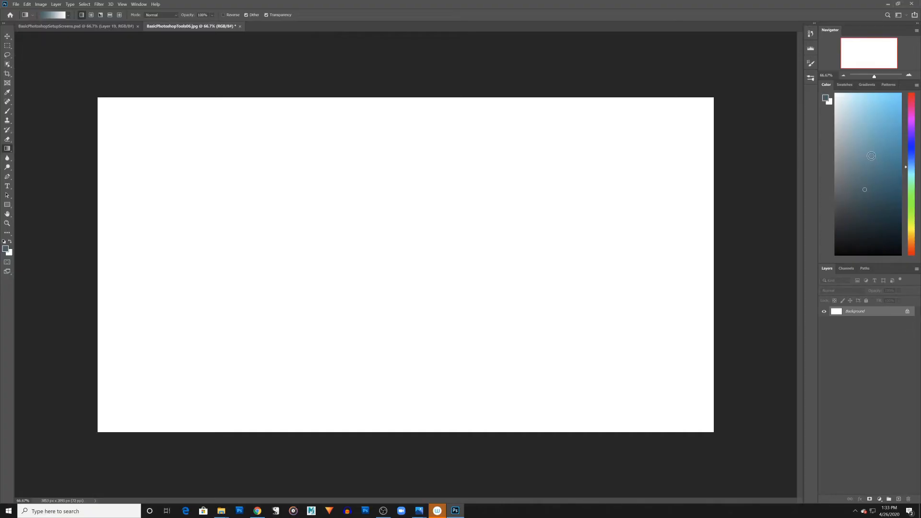
Step: Pick a brighter blue, try filling the whole canvas with the Paint Bucket, and undo the fill
{"action": "left_click_drag", "start_coordinate": [871, 156], "coordinate": [898, 128]}
{"action": "key", "text": "shift+g"}
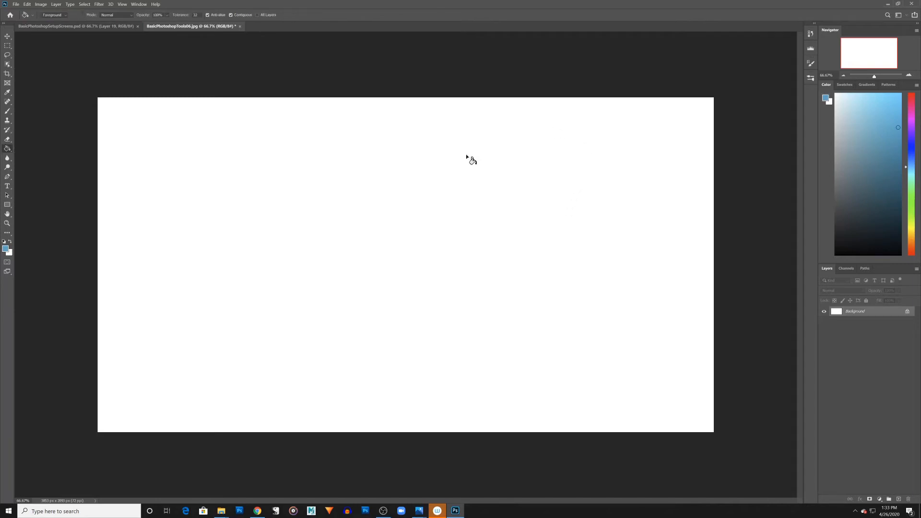
{"action": "left_click", "coordinate": [526, 196]}
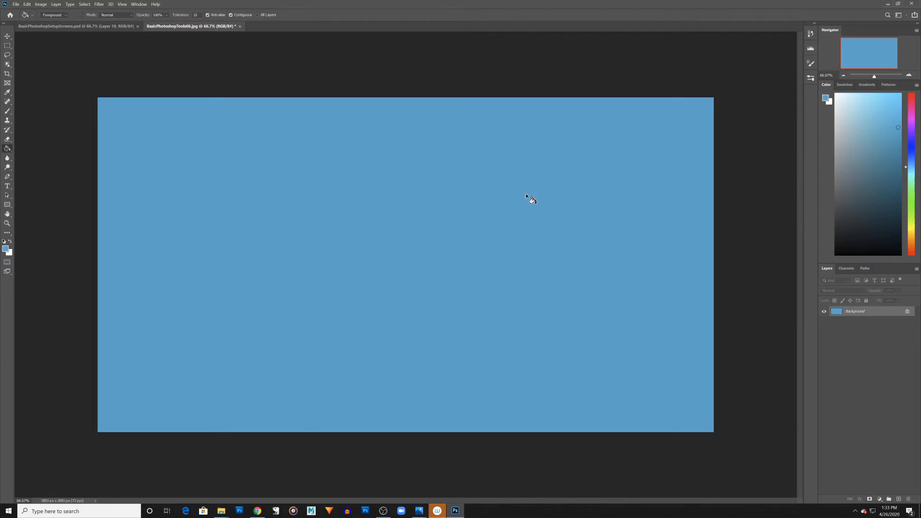
{"action": "key", "text": "ctrl+z"}
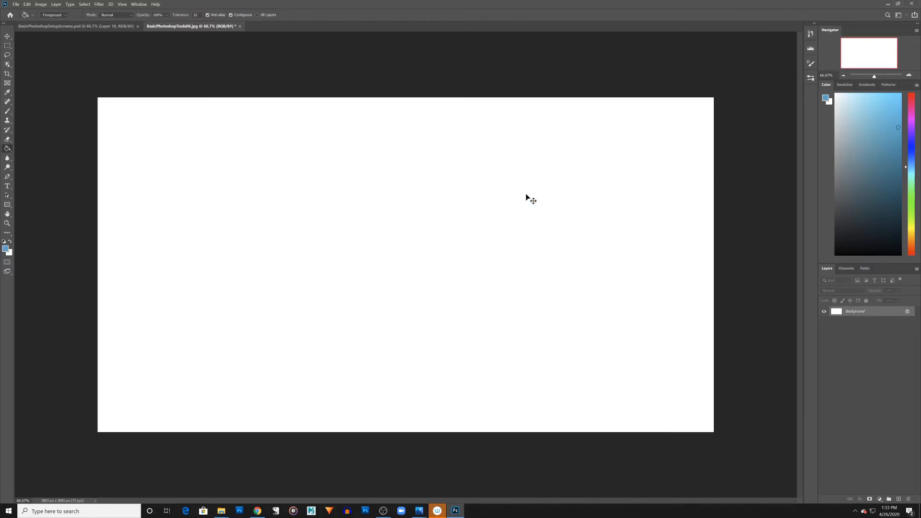
Step: Paint a closed loop with the Brush tool and fill its interior with the same blue using the Paint Bucket
{"action": "key", "text": "b"}
{"action": "mouse_move", "coordinate": [567, 229]}
{"action": "left_mouse_down"}
{"action": "mouse_move", "coordinate": [558, 258]}
{"action": "mouse_move", "coordinate": [365, 354]}
{"action": "mouse_move", "coordinate": [285, 228]}
{"action": "mouse_move", "coordinate": [486, 147]}
{"action": "mouse_move", "coordinate": [526, 266]}
{"action": "mouse_move", "coordinate": [609, 200]}
{"action": "mouse_move", "coordinate": [503, 293]}
{"action": "left_mouse_up"}
{"action": "key", "text": "g"}
{"action": "left_click", "coordinate": [443, 224]}
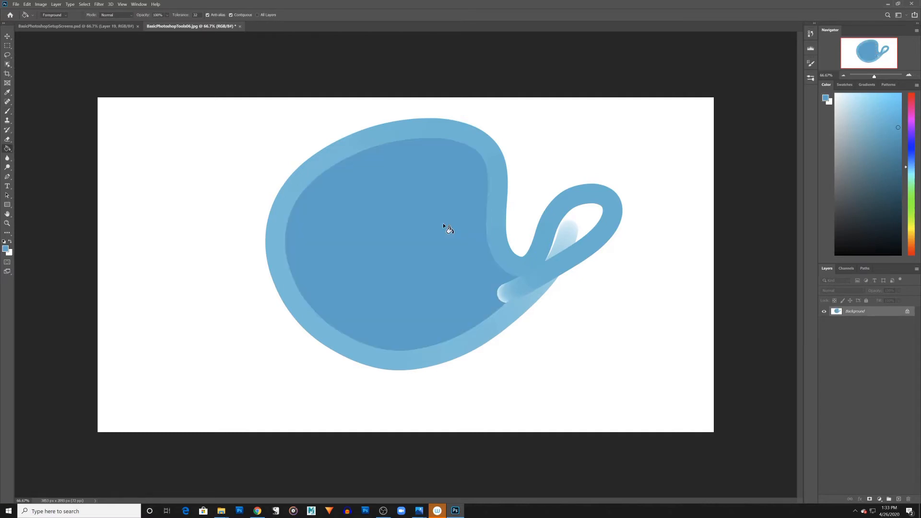
Step: Fill the small loop's interior with the Paint Bucket, try filling the surrounding outline too, and undo the extra fills
{"action": "left_click", "coordinate": [589, 222]}
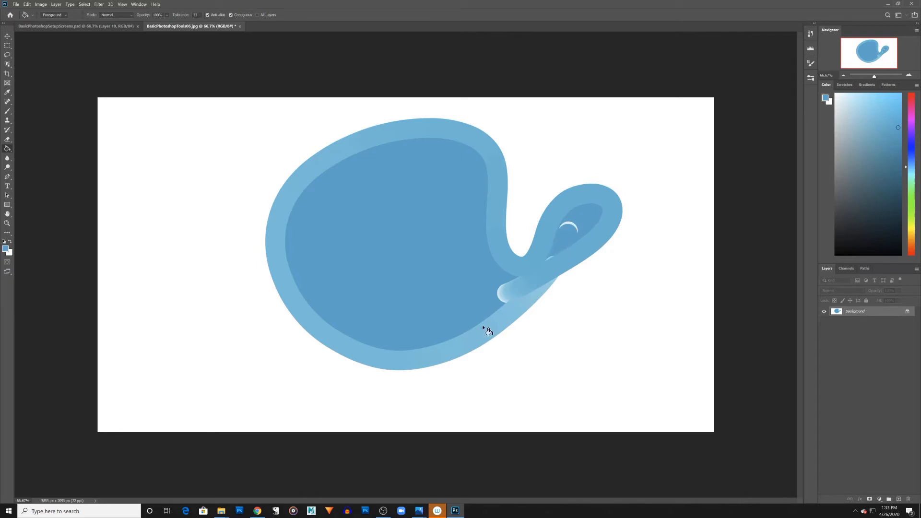
{"action": "left_click", "coordinate": [538, 249]}
{"action": "left_click", "coordinate": [477, 327]}
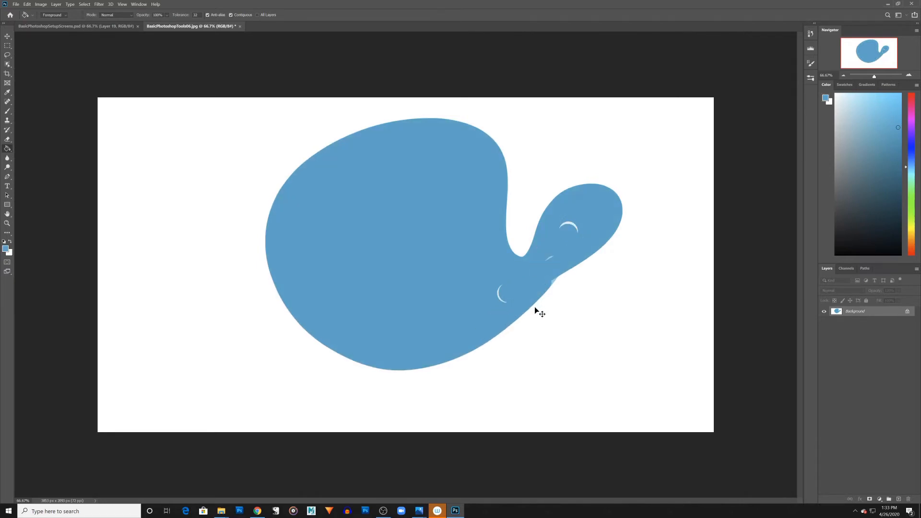
{"action": "key", "text": "ctrl+z"}
{"action": "key", "text": "ctrl+z"}
{"action": "key", "text": "ctrl+z"}
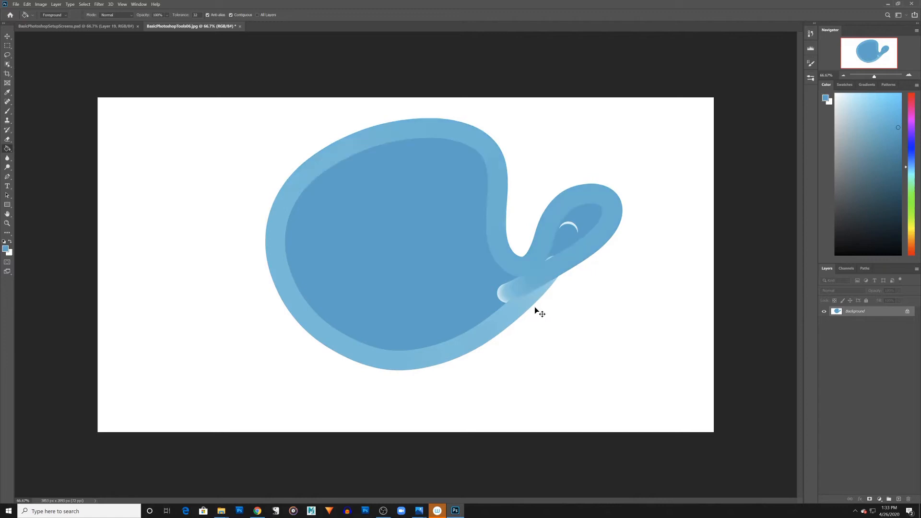
{"action": "key", "text": "ctrl+z"}
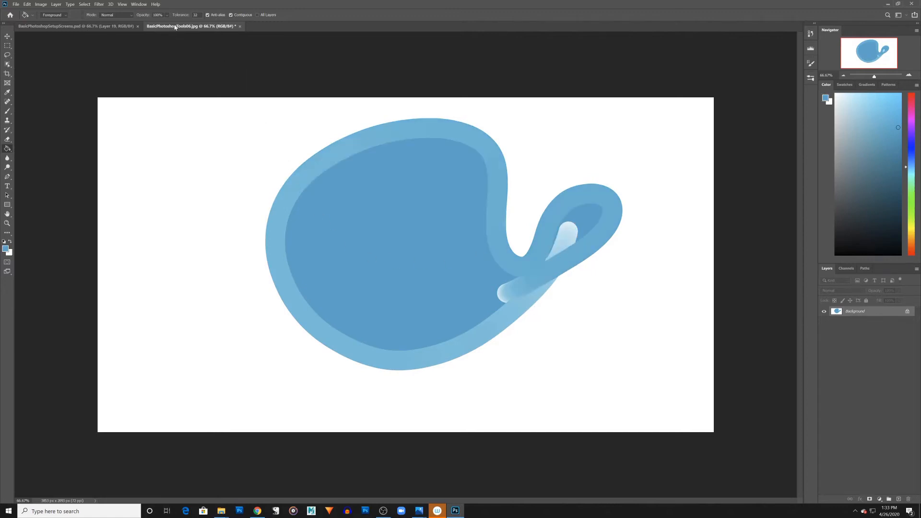
Step: Try a Paint Bucket fill with the Tolerance set to 255, and undo it
{"action": "left_click", "coordinate": [195, 15]}
{"action": "left_click", "coordinate": [295, 188]}
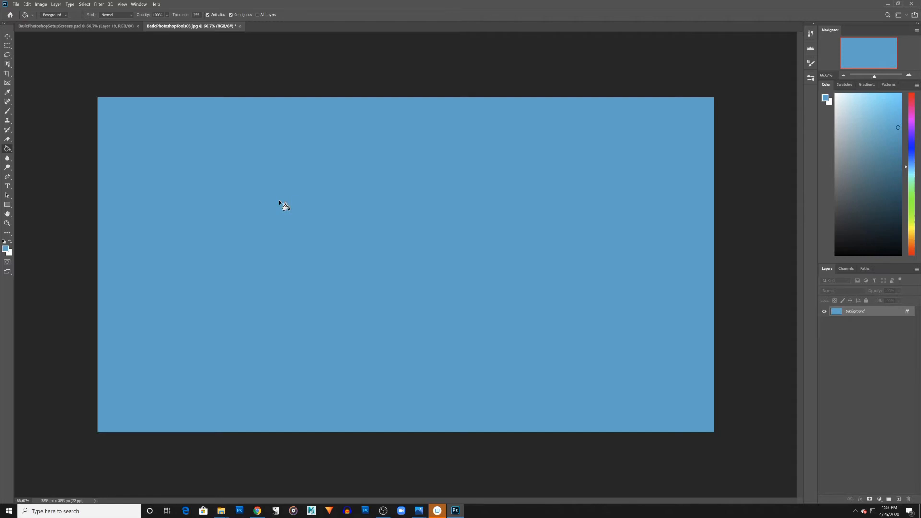
{"action": "key", "text": "ctrl+z"}
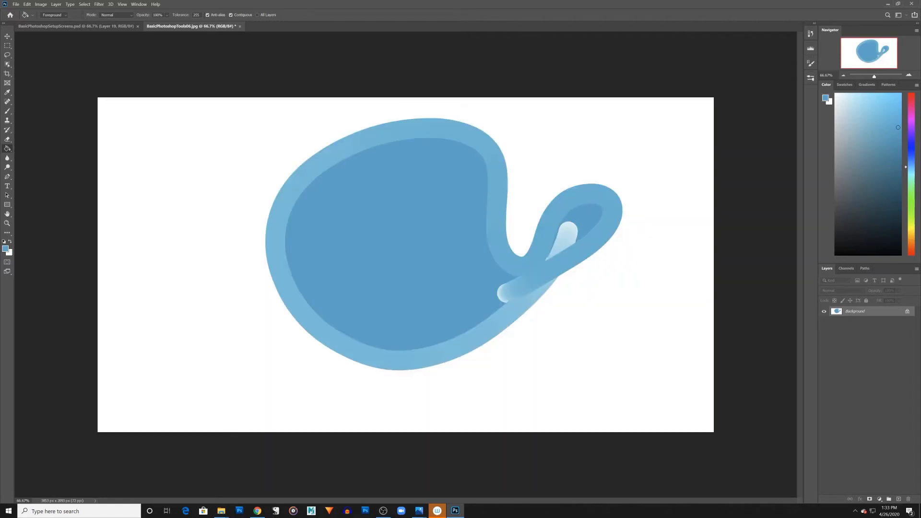
Step: Set the Paint Bucket Tolerance to 0 and fill thin areas of the pale streak inside the small loop
{"action": "left_click", "coordinate": [195, 15]}
{"action": "type", "text": "1"}
{"action": "left_click", "coordinate": [572, 239]}
{"action": "left_click", "coordinate": [569, 239]}
Step: Keep Contiguous enabled and paint two closed loops with the Brush tool beside the large shape, one above the other
{"action": "left_click", "coordinate": [231, 14]}
{"action": "left_click", "coordinate": [230, 14]}
{"action": "key", "text": "b"}
{"action": "mouse_move", "coordinate": [221, 328]}
{"action": "left_mouse_down"}
{"action": "mouse_move", "coordinate": [154, 346]}
{"action": "mouse_move", "coordinate": [160, 334]}
{"action": "left_mouse_up"}
{"action": "mouse_move", "coordinate": [206, 209]}
{"action": "left_mouse_down"}
{"action": "mouse_move", "coordinate": [148, 197]}
{"action": "mouse_move", "coordinate": [164, 180]}
{"action": "left_mouse_up"}
Step: Try filling the upper loop with the Paint Bucket with Contiguous on and with it off, undoing each fill
{"action": "key", "text": "g"}
{"action": "left_click", "coordinate": [198, 184]}
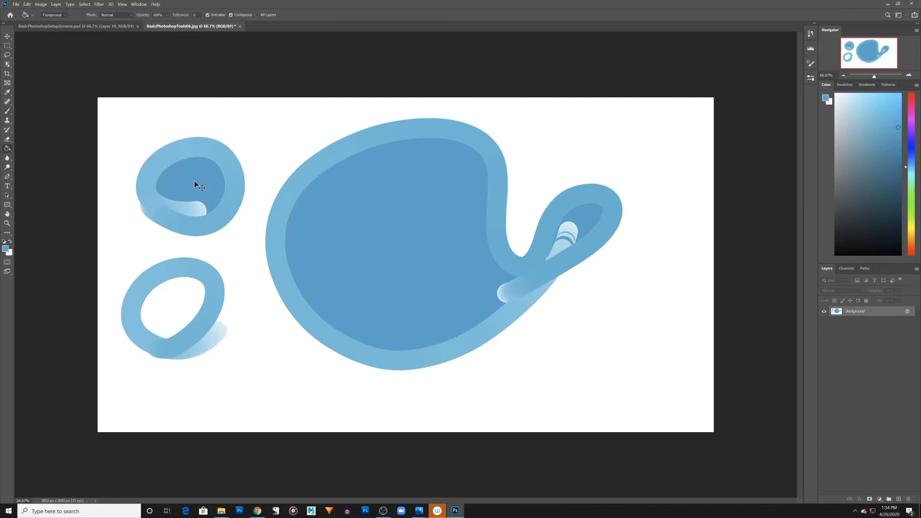
{"action": "key", "text": "ctrl+z"}
{"action": "left_click", "coordinate": [231, 15]}
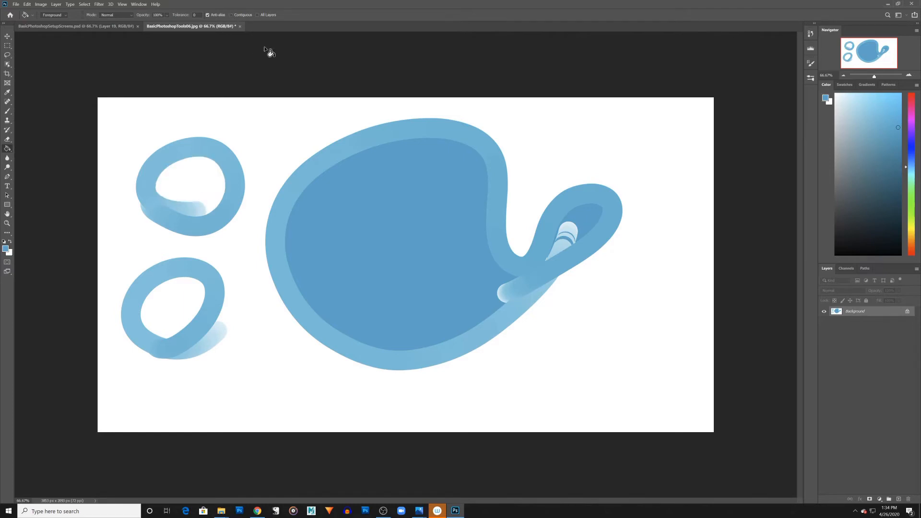
{"action": "left_click", "coordinate": [205, 173]}
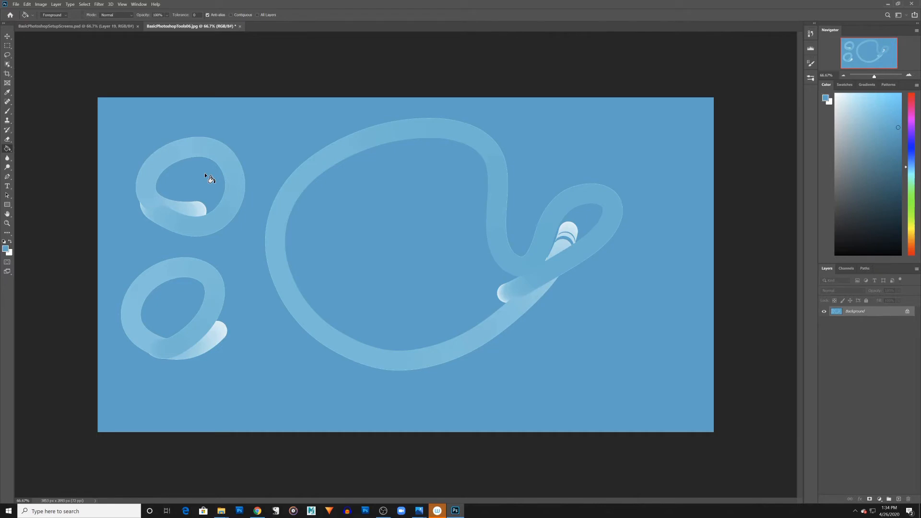
{"action": "key", "text": "ctrl+z"}
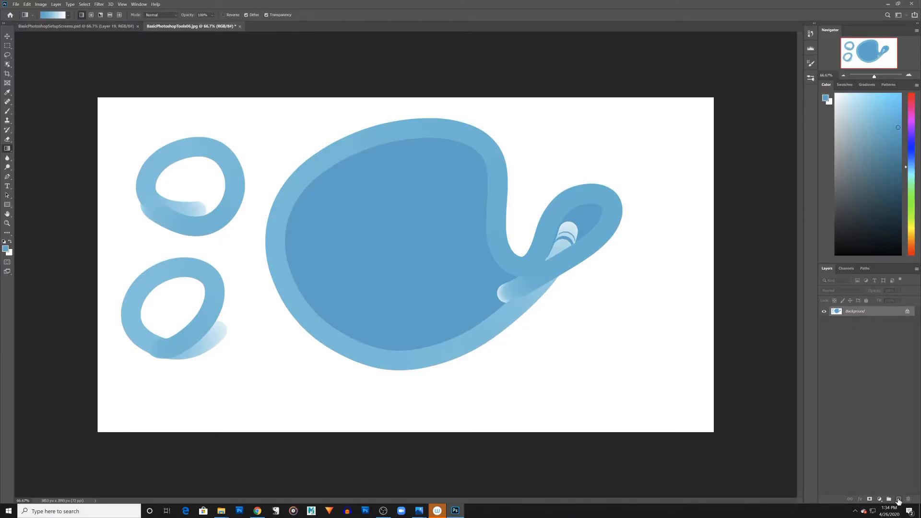
Step: Draw linear Gradient fills across the whole canvas from blue to white, green to white and light blue to white
{"action": "left_click_drag", "start_coordinate": [183, 403], "coordinate": [792, 267]}
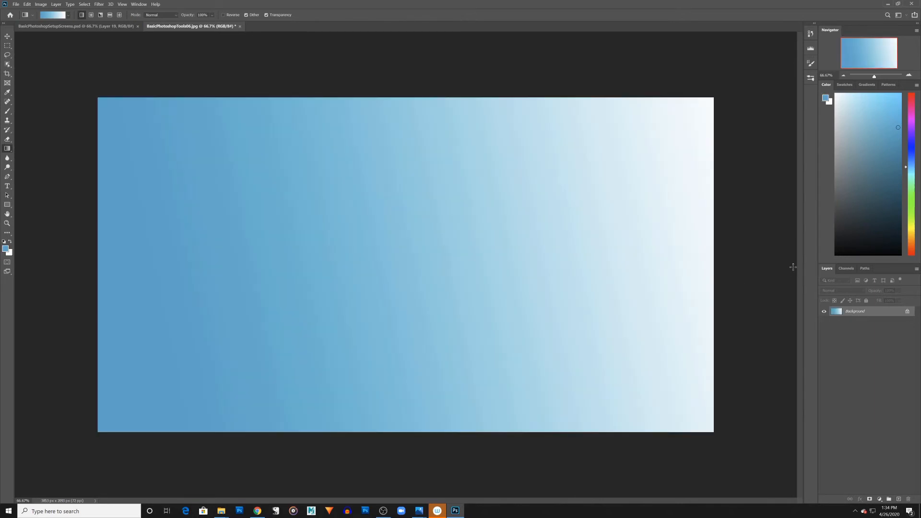
{"action": "left_click", "coordinate": [910, 201]}
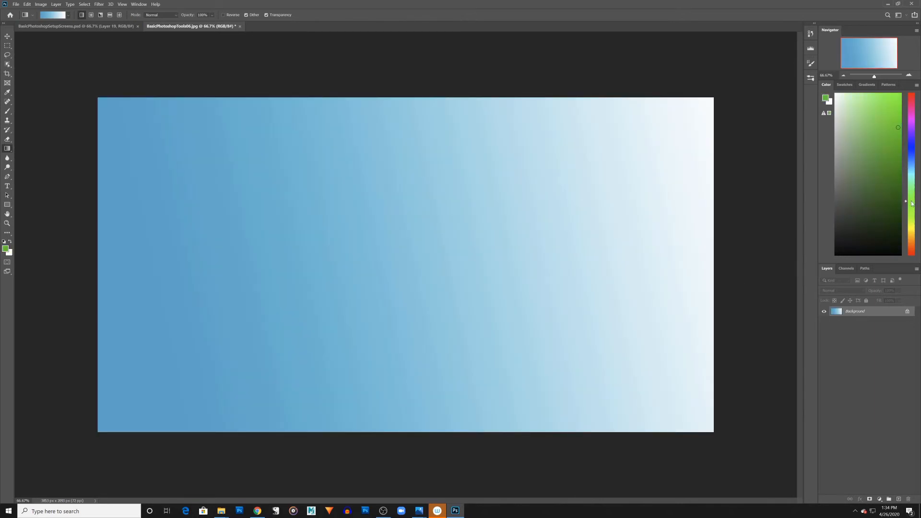
{"action": "left_click_drag", "start_coordinate": [678, 227], "coordinate": [114, 322]}
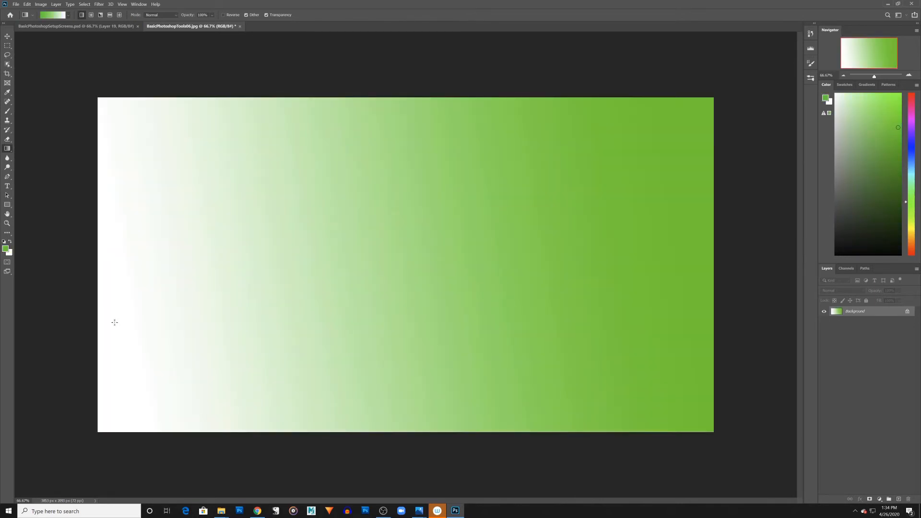
{"action": "left_click", "coordinate": [911, 168]}
{"action": "left_click_drag", "start_coordinate": [180, 273], "coordinate": [705, 253]}
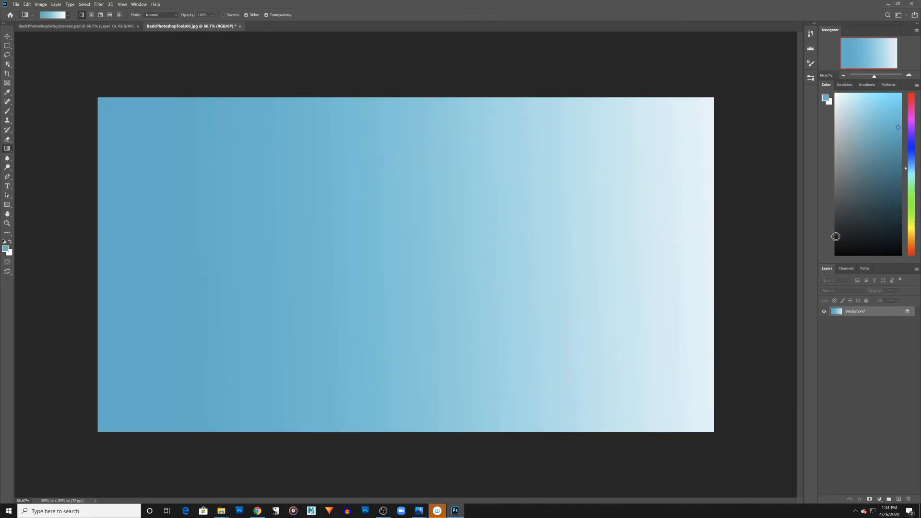
Step: Choose the foreground-to-transparent preset from the Basics gradients and draw a green gradient diagonally from the canvas's lower-left corner
{"action": "left_click", "coordinate": [68, 15]}
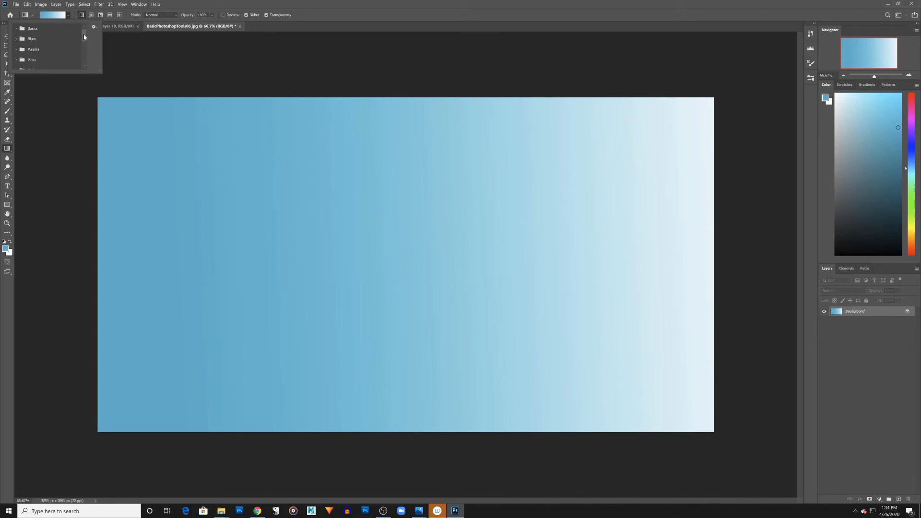
{"action": "left_click", "coordinate": [17, 29]}
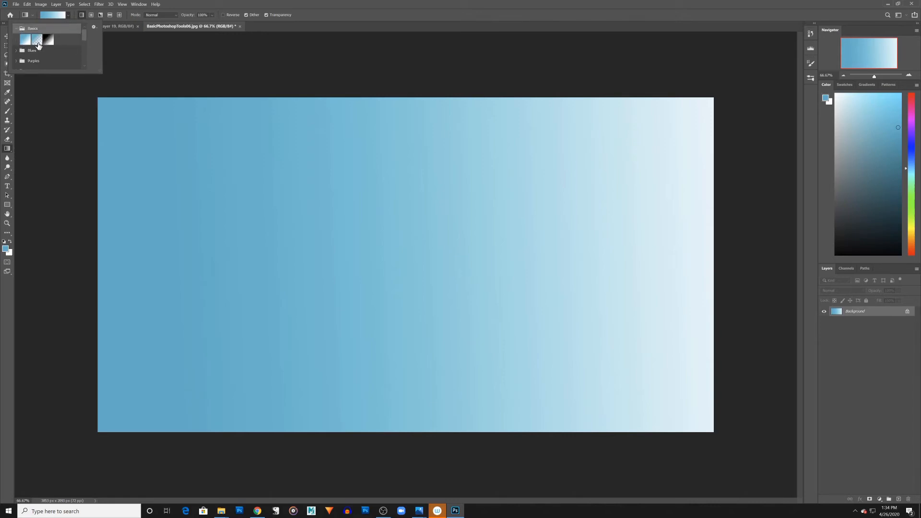
{"action": "left_click", "coordinate": [156, 60]}
{"action": "left_click", "coordinate": [908, 211]}
{"action": "left_click_drag", "start_coordinate": [124, 403], "coordinate": [777, 76]}
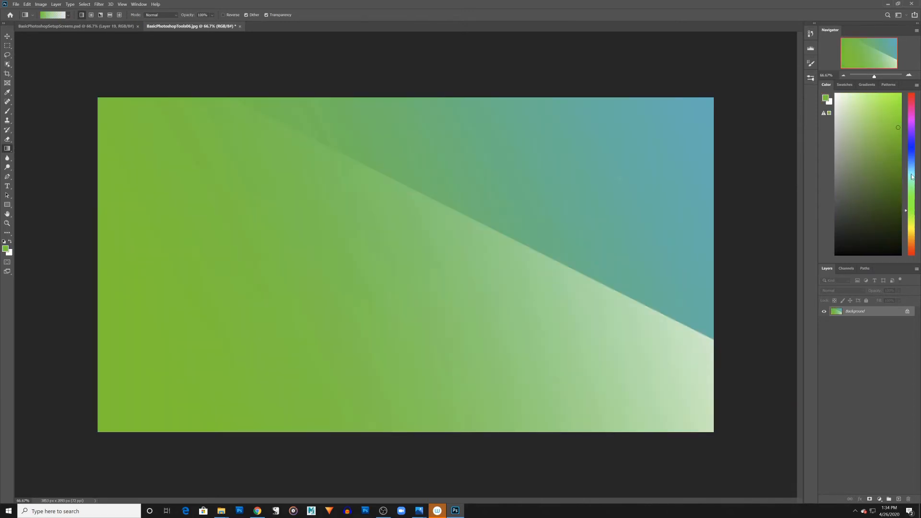
Step: Layer transparent linear gradients in deep blue, yellow and red from different edges of the canvas
{"action": "left_click", "coordinate": [911, 146]}
{"action": "left_click_drag", "start_coordinate": [708, 153], "coordinate": [144, 436]}
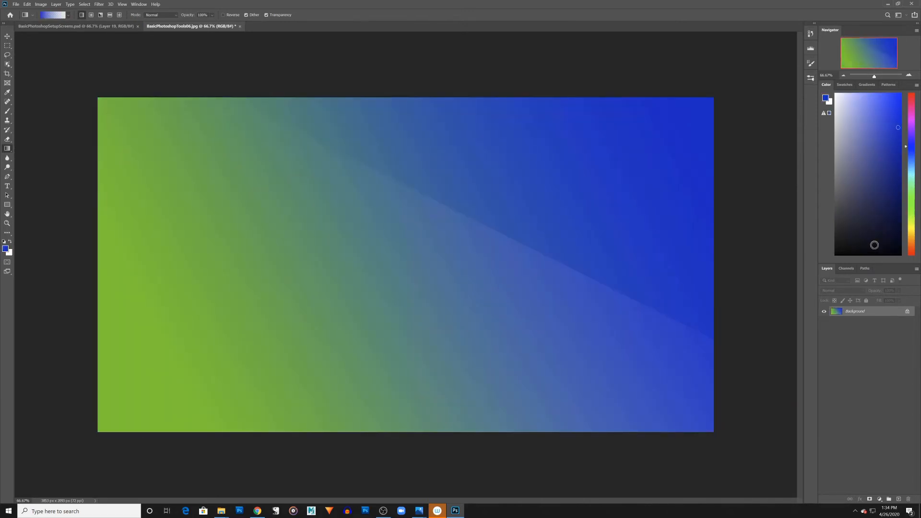
{"action": "left_click", "coordinate": [911, 226]}
{"action": "left_click_drag", "start_coordinate": [757, 364], "coordinate": [757, 365]}
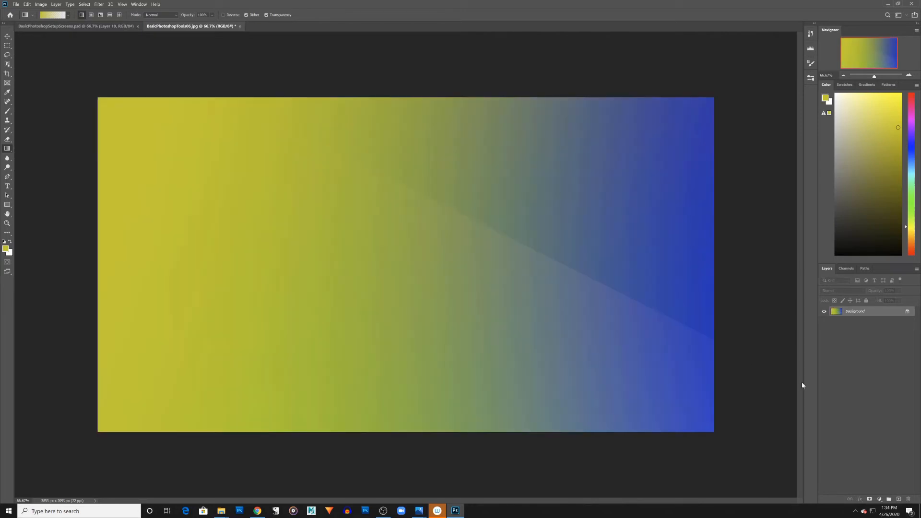
{"action": "left_click", "coordinate": [914, 255]}
{"action": "left_click_drag", "start_coordinate": [608, 39], "coordinate": [487, 490]}
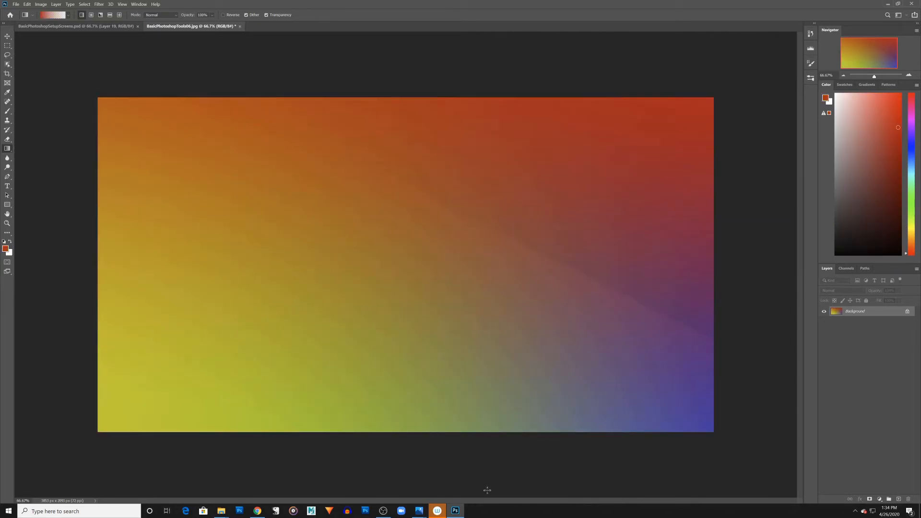
Step: Add a red radial gradient on the canvas's left half and two dark reddish-brown reflected gradients across its upper middle
{"action": "left_click", "coordinate": [92, 16]}
{"action": "left_click_drag", "start_coordinate": [261, 260], "coordinate": [400, 162]}
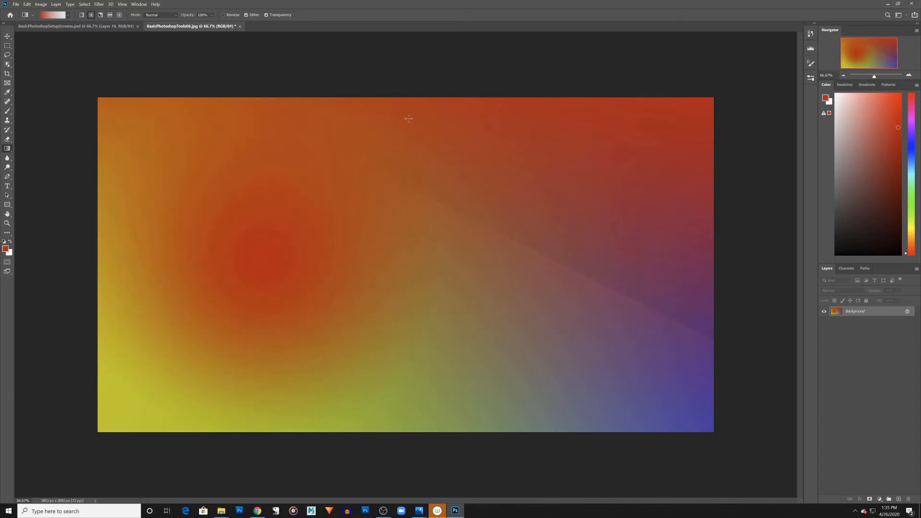
{"action": "left_click", "coordinate": [110, 15]}
{"action": "left_click", "coordinate": [875, 190]}
{"action": "left_click_drag", "start_coordinate": [398, 187], "coordinate": [400, 325]}
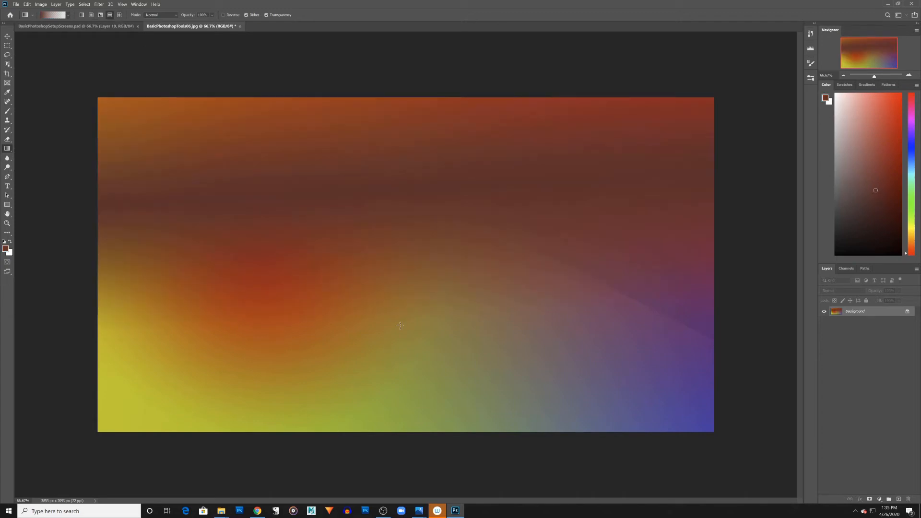
{"action": "left_click_drag", "start_coordinate": [443, 207], "coordinate": [455, 392]}
Step: Return to the linear gradient style and draw two dark reddish-brown gradients from the canvas's left edge toward the right
{"action": "key", "text": "b"}
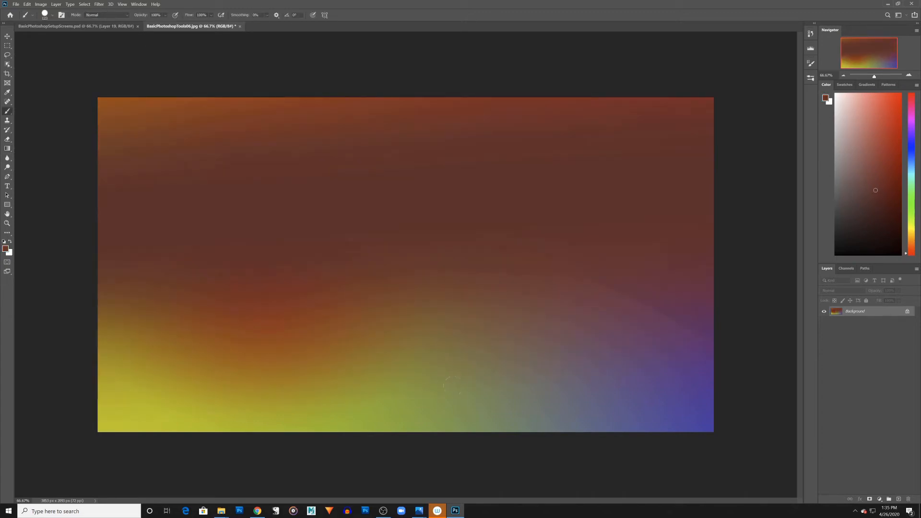
{"action": "key", "text": "g"}
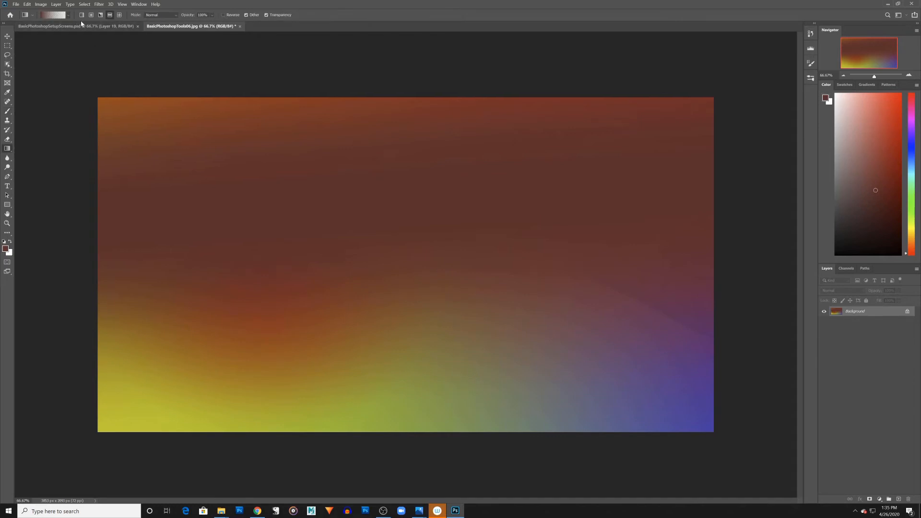
{"action": "left_click", "coordinate": [82, 17]}
{"action": "left_click_drag", "start_coordinate": [123, 202], "coordinate": [748, 228]}
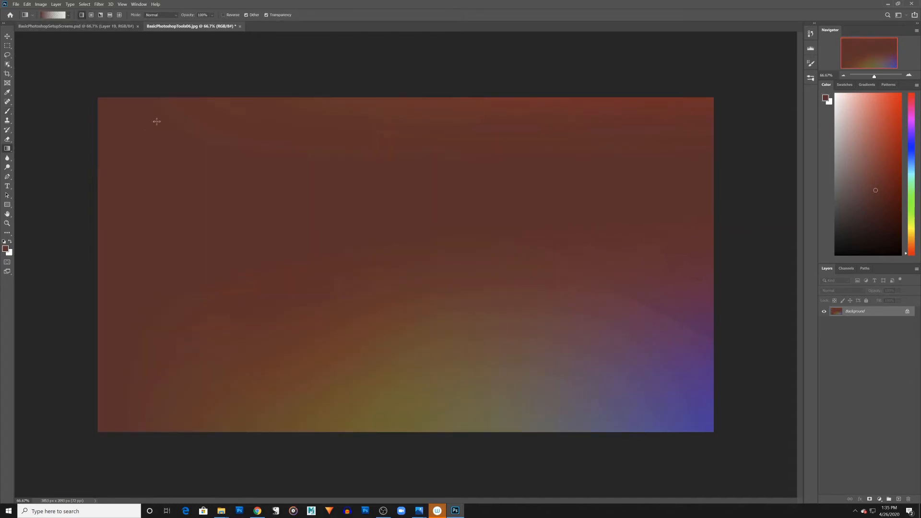
{"action": "left_click_drag", "start_coordinate": [104, 285], "coordinate": [758, 282]}
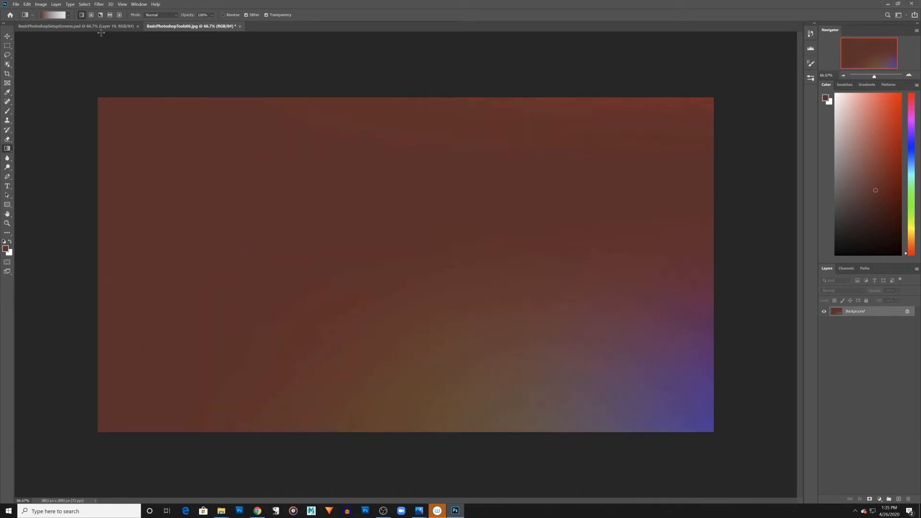
Step: Add radial gradients in near-white and purple on the canvas's left half and another purple one near its upper-right corner
{"action": "left_click", "coordinate": [93, 16]}
{"action": "left_click", "coordinate": [834, 122]}
{"action": "left_click_drag", "start_coordinate": [312, 264], "coordinate": [461, 198]}
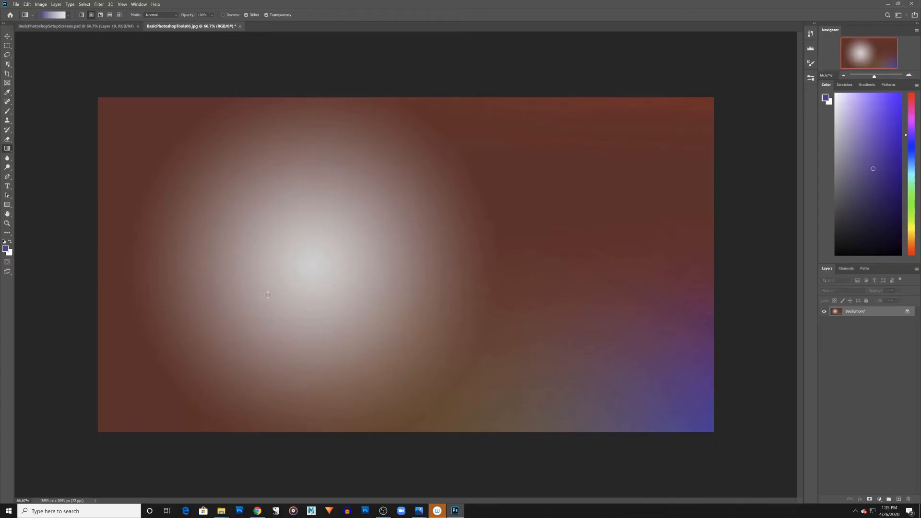
{"action": "left_click_drag", "start_coordinate": [269, 288], "coordinate": [505, 131]}
{"action": "left_click_drag", "start_coordinate": [606, 135], "coordinate": [448, 233]}
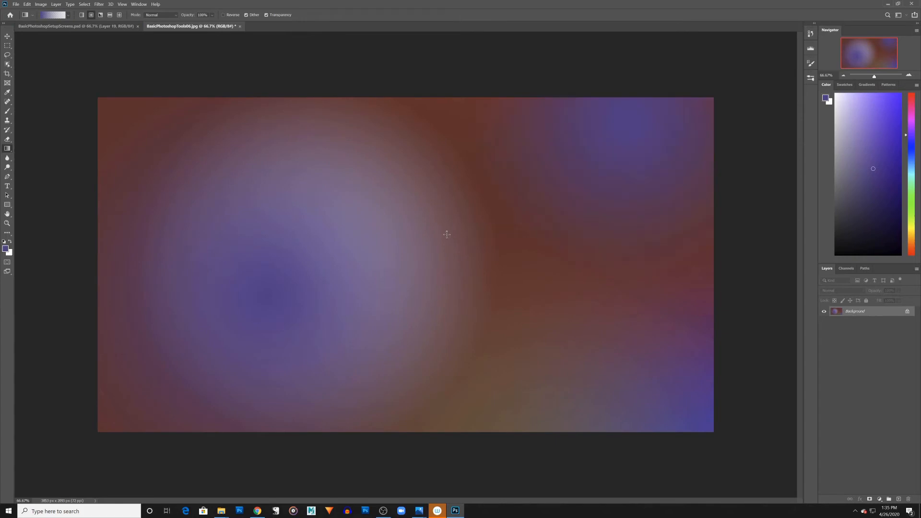
Step: Add more radial gradients using a dark red sampled from the canvas and a sampled muted purple shifted to a yellow hue
{"action": "left_click", "coordinate": [495, 115], "text": "alt"}
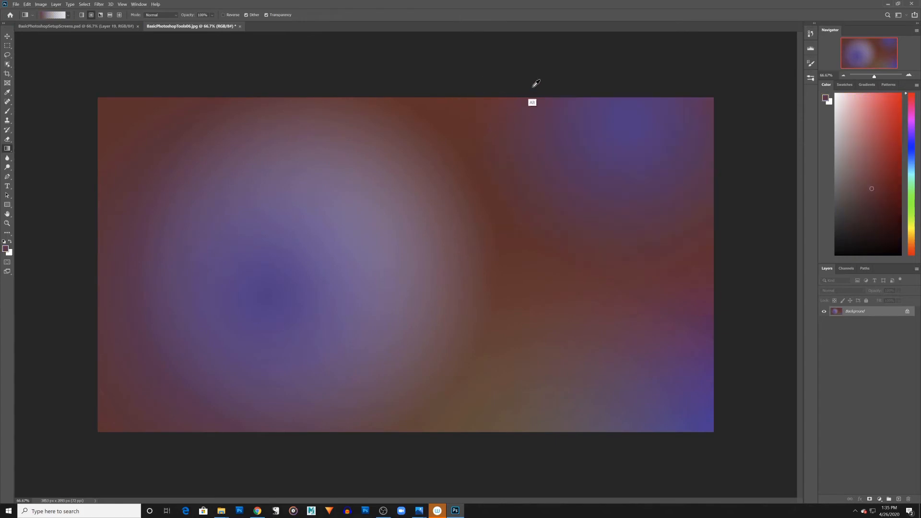
{"action": "left_click_drag", "start_coordinate": [168, 121], "coordinate": [255, 289]}
{"action": "left_click", "coordinate": [391, 283], "text": "alt"}
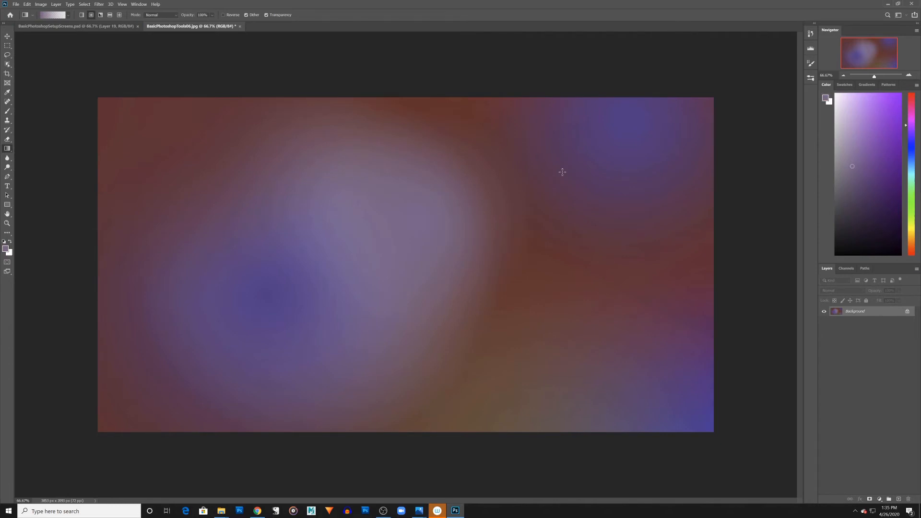
{"action": "left_click", "coordinate": [911, 227]}
{"action": "left_click_drag", "start_coordinate": [594, 323], "coordinate": [756, 225]}
{"action": "left_click_drag", "start_coordinate": [513, 180], "coordinate": [563, 284]}
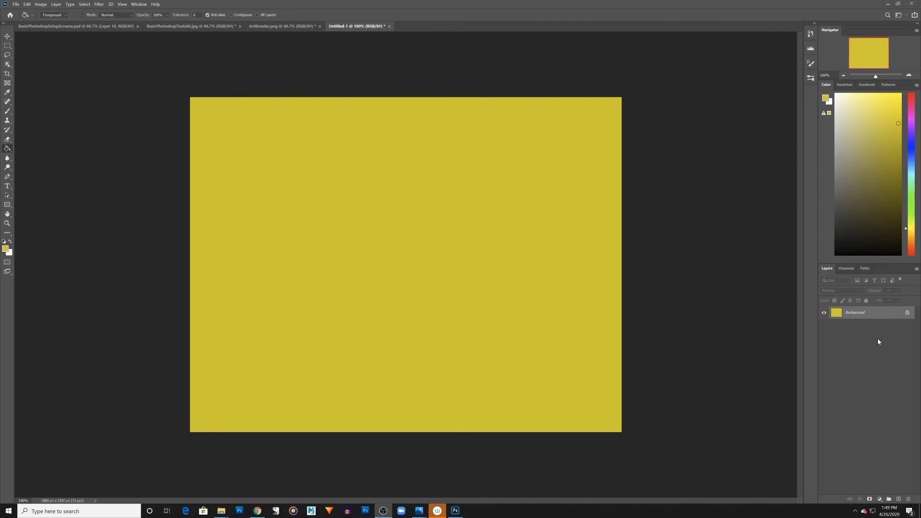
Step: Check that Layers is enabled among the visible windows, and add a new empty layer above the yellow Background
{"action": "left_click", "coordinate": [139, 5]}
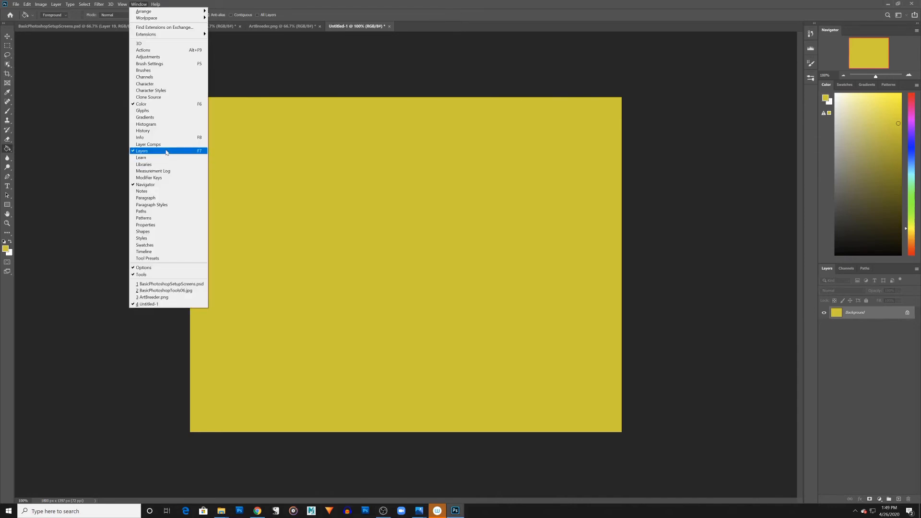
{"action": "left_click", "coordinate": [324, 3]}
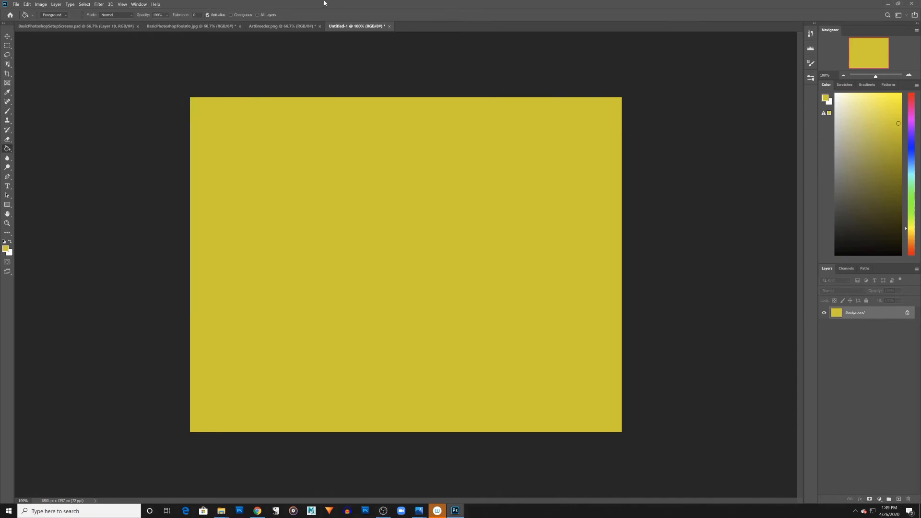
{"action": "key", "text": "b"}
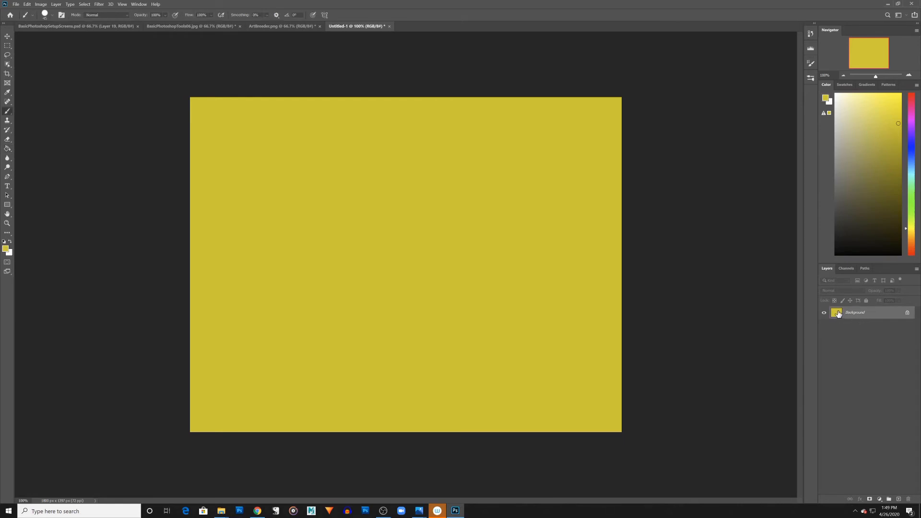
{"action": "left_click", "coordinate": [898, 499]}
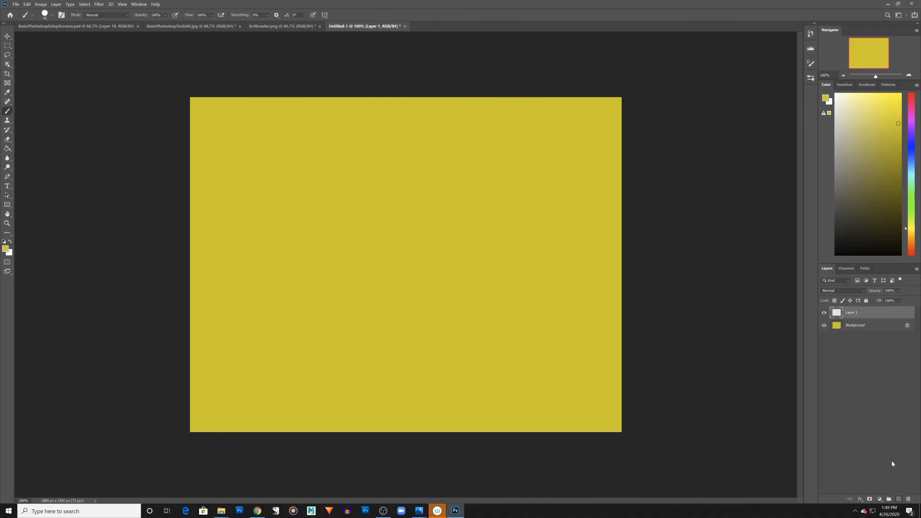
Step: Paint loose brush scribbles across Layer 1 in green, pale green and muted blue
{"action": "left_click", "coordinate": [910, 202]}
{"action": "mouse_move", "coordinate": [272, 343]}
{"action": "left_mouse_down"}
{"action": "mouse_move", "coordinate": [316, 228]}
{"action": "mouse_move", "coordinate": [530, 249]}
{"action": "left_mouse_up"}
{"action": "mouse_move", "coordinate": [493, 297]}
{"action": "left_mouse_down"}
{"action": "mouse_move", "coordinate": [240, 212]}
{"action": "mouse_move", "coordinate": [401, 288]}
{"action": "left_mouse_up"}
{"action": "left_click", "coordinate": [864, 120]}
{"action": "mouse_move", "coordinate": [442, 240]}
{"action": "left_mouse_down"}
{"action": "mouse_move", "coordinate": [573, 320]}
{"action": "mouse_move", "coordinate": [590, 357]}
{"action": "left_mouse_up"}
{"action": "left_click", "coordinate": [910, 151]}
{"action": "mouse_move", "coordinate": [594, 225]}
{"action": "left_mouse_down"}
{"action": "mouse_move", "coordinate": [509, 203]}
{"action": "mouse_move", "coordinate": [481, 143]}
{"action": "mouse_move", "coordinate": [313, 203]}
{"action": "mouse_move", "coordinate": [382, 312]}
{"action": "mouse_move", "coordinate": [569, 422]}
{"action": "mouse_move", "coordinate": [640, 390]}
{"action": "left_mouse_up"}
Step: Toggle Layer 1's visibility off and on to compare the canvas with and without the scribbles
{"action": "left_click", "coordinate": [824, 312]}
{"action": "left_click", "coordinate": [824, 314]}
{"action": "left_click", "coordinate": [824, 314]}
{"action": "left_click", "coordinate": [825, 314]}
Step: Add a new layer above Layer 1 and paint broad orange strokes over the scribbles with a much larger brush
{"action": "left_click", "coordinate": [899, 499]}
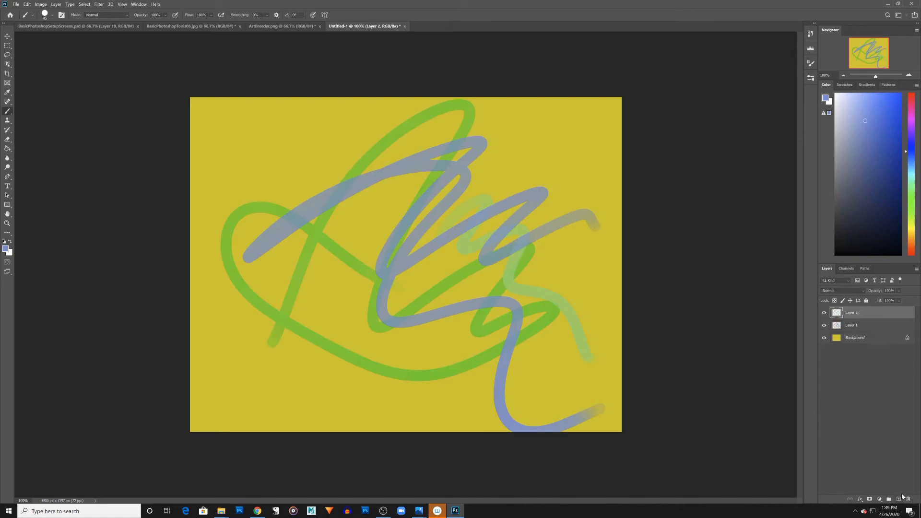
{"action": "left_click", "coordinate": [906, 236]}
{"action": "left_click", "coordinate": [901, 114]}
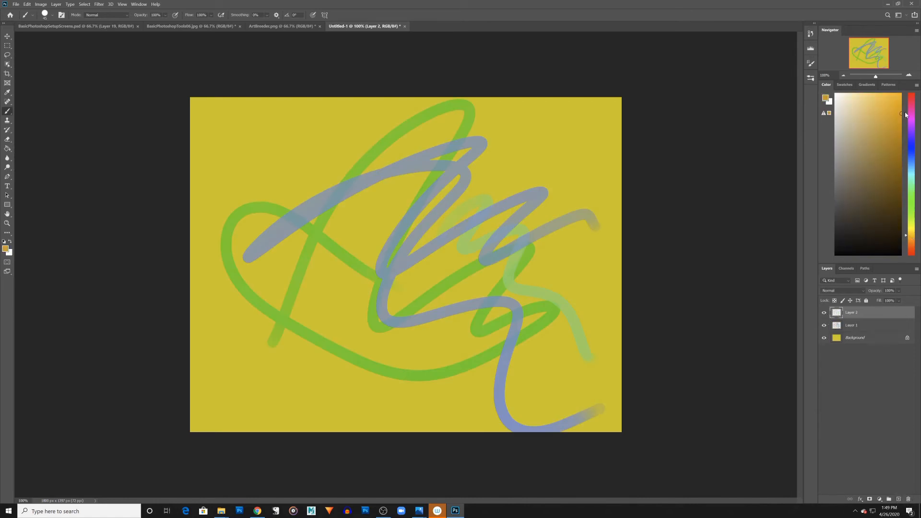
{"action": "key", "text": "bracketright"}
{"action": "key", "text": "bracketright"}
{"action": "key", "text": "bracketright"}
{"action": "key", "text": "bracketright"}
{"action": "key", "text": "bracketright"}
{"action": "key", "text": "bracketright"}
{"action": "key", "text": "bracketright"}
{"action": "key", "text": "bracketright"}
{"action": "key", "text": "bracketright"}
{"action": "key", "text": "bracketright"}
{"action": "key", "text": "bracketright"}
{"action": "mouse_move", "coordinate": [270, 172]}
{"action": "left_mouse_down"}
{"action": "mouse_move", "coordinate": [341, 321]}
{"action": "mouse_move", "coordinate": [494, 386]}
{"action": "left_mouse_up"}
{"action": "key", "text": "bracketleft"}
{"action": "mouse_move", "coordinate": [570, 169]}
{"action": "left_mouse_down"}
{"action": "mouse_move", "coordinate": [551, 197]}
{"action": "mouse_move", "coordinate": [638, 307]}
{"action": "left_mouse_up"}
{"action": "key", "text": "bracketleft"}
{"action": "key", "text": "bracketleft"}
{"action": "key", "text": "bracketleft"}
Step: Paint a thin white looping line over the orange strokes with a smaller brush, and toggle Layer 2's visibility to compare
{"action": "left_click", "coordinate": [836, 95]}
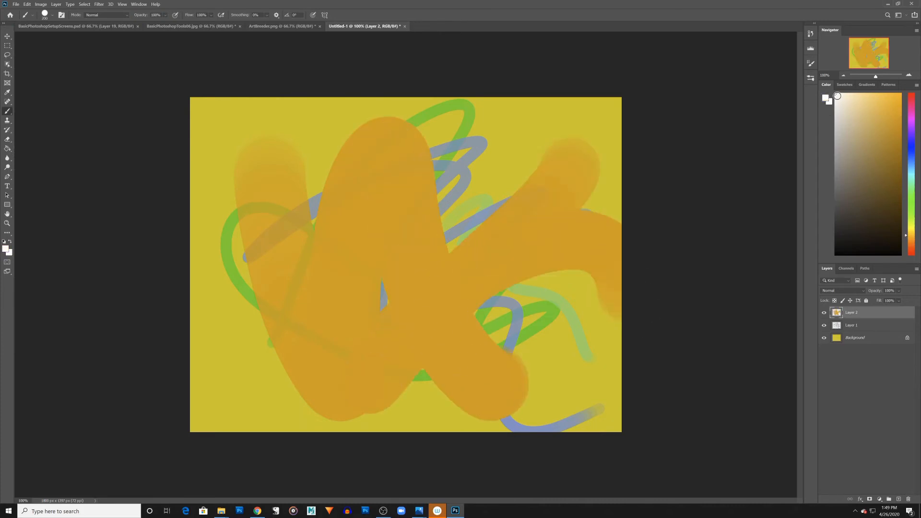
{"action": "key", "text": "bracketleft"}
{"action": "key", "text": "bracketleft"}
{"action": "key", "text": "bracketleft"}
{"action": "key", "text": "bracketleft"}
{"action": "key", "text": "bracketleft"}
{"action": "key", "text": "bracketleft"}
{"action": "key", "text": "bracketleft"}
{"action": "key", "text": "bracketleft"}
{"action": "mouse_move", "coordinate": [565, 169]}
{"action": "left_mouse_down"}
{"action": "mouse_move", "coordinate": [444, 303]}
{"action": "mouse_move", "coordinate": [412, 225]}
{"action": "mouse_move", "coordinate": [342, 325]}
{"action": "mouse_move", "coordinate": [258, 237]}
{"action": "mouse_move", "coordinate": [442, 344]}
{"action": "mouse_move", "coordinate": [486, 339]}
{"action": "left_mouse_up"}
{"action": "left_click", "coordinate": [824, 313]}
{"action": "left_click", "coordinate": [823, 312]}
Step: With Free Transform, rotate Layer 2's artwork about 90° clockwise, shrink it into the canvas's upper-left area, and delete the layer
{"action": "key", "text": "ctrl+t"}
{"action": "left_click_drag", "start_coordinate": [630, 428], "coordinate": [514, 407]}
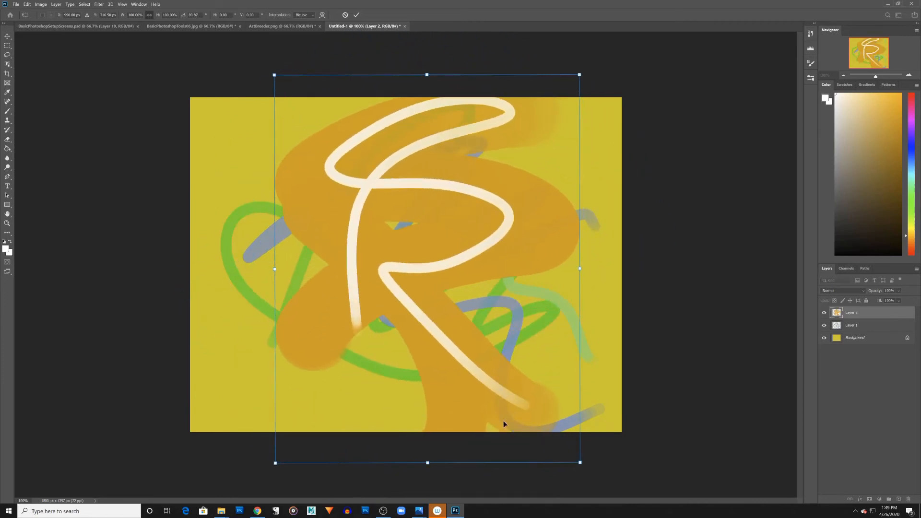
{"action": "left_click_drag", "start_coordinate": [425, 460], "coordinate": [425, 236]}
{"action": "left_click_drag", "start_coordinate": [448, 191], "coordinate": [353, 268]}
{"action": "key", "text": "Return"}
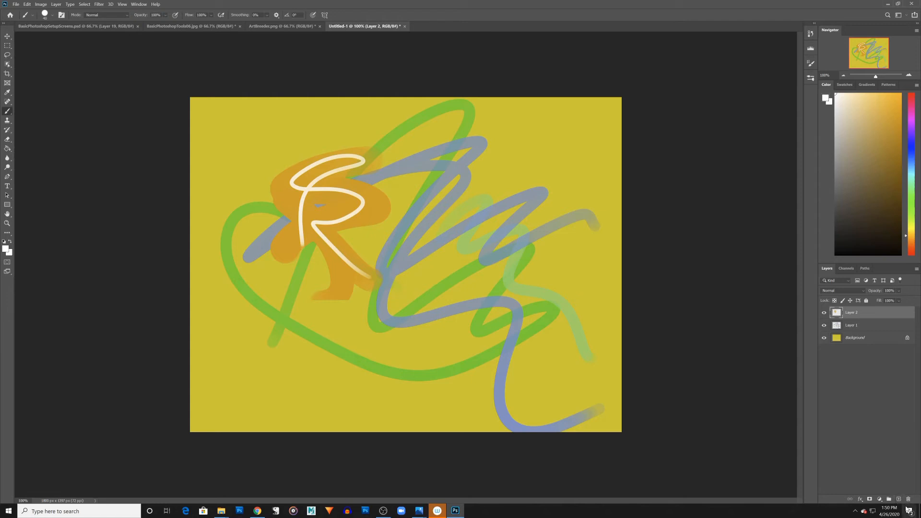
{"action": "left_click", "coordinate": [908, 499]}
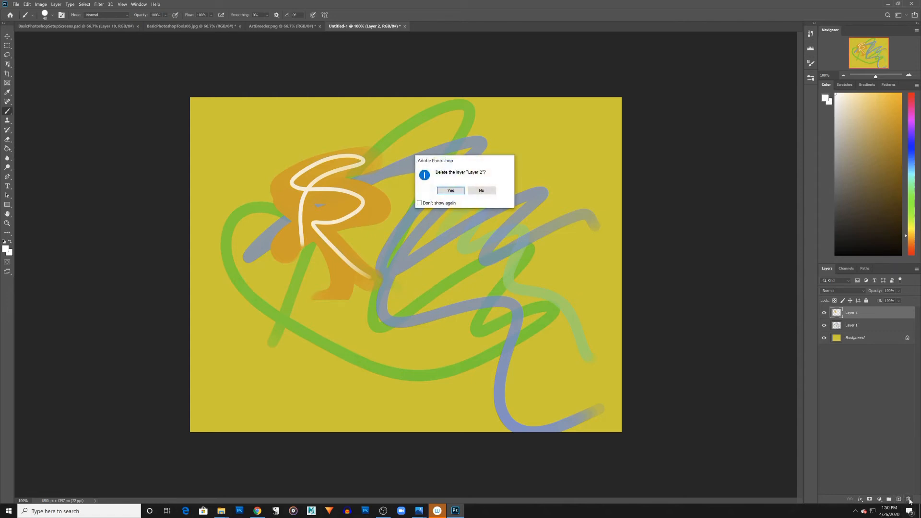
{"action": "left_click", "coordinate": [450, 190]}
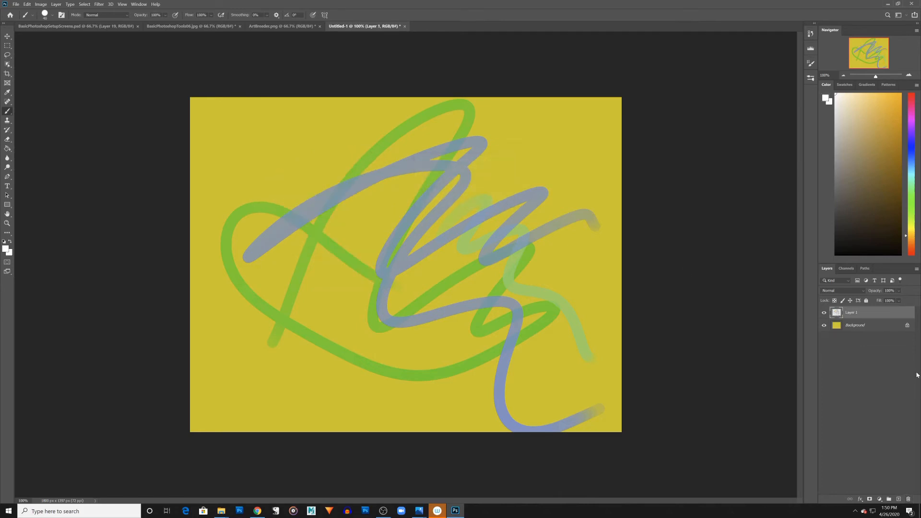
Step: Add a new layer above Layer 1 and paint a thick white oval ring across the canvas with an enlarged brush
{"action": "left_click", "coordinate": [898, 500]}
{"action": "left_click", "coordinate": [912, 206]}
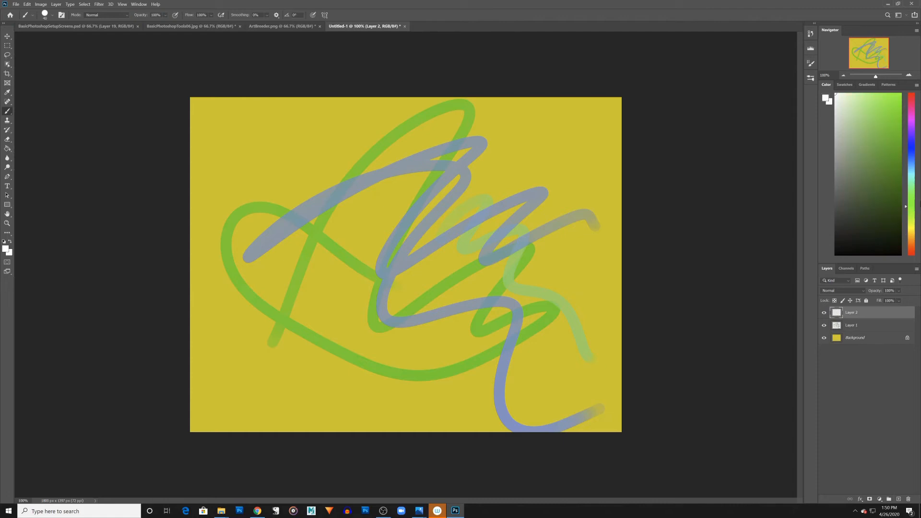
{"action": "key", "text": "bracketright"}
{"action": "key", "text": "bracketright"}
{"action": "key", "text": "bracketright"}
{"action": "key", "text": "bracketright"}
{"action": "key", "text": "bracketright"}
{"action": "mouse_move", "coordinate": [449, 145]}
{"action": "left_mouse_down"}
{"action": "mouse_move", "coordinate": [298, 304]}
{"action": "mouse_move", "coordinate": [481, 302]}
{"action": "mouse_move", "coordinate": [364, 201]}
{"action": "mouse_move", "coordinate": [343, 332]}
{"action": "left_mouse_up"}
Step: Paint a muted green ring along the white oval's inner edge and a reddish-brown ring around its outer edge
{"action": "left_click", "coordinate": [875, 155]}
{"action": "key", "text": "bracketleft"}
{"action": "key", "text": "bracketleft"}
{"action": "key", "text": "bracketleft"}
{"action": "key", "text": "bracketleft"}
{"action": "key", "text": "bracketleft"}
{"action": "mouse_move", "coordinate": [439, 312]}
{"action": "left_mouse_down"}
{"action": "mouse_move", "coordinate": [472, 235]}
{"action": "mouse_move", "coordinate": [448, 297]}
{"action": "left_mouse_up"}
{"action": "left_click", "coordinate": [911, 254]}
{"action": "key", "text": "bracketleft"}
{"action": "mouse_move", "coordinate": [537, 245]}
{"action": "left_mouse_down"}
{"action": "mouse_move", "coordinate": [537, 254]}
{"action": "mouse_move", "coordinate": [285, 345]}
{"action": "mouse_move", "coordinate": [549, 216]}
{"action": "mouse_move", "coordinate": [434, 391]}
{"action": "left_mouse_up"}
Step: Paint a reddish-brown circle at the oval's lower right and fill its centre with pale lavender and saturated blue
{"action": "key", "text": "bracketright"}
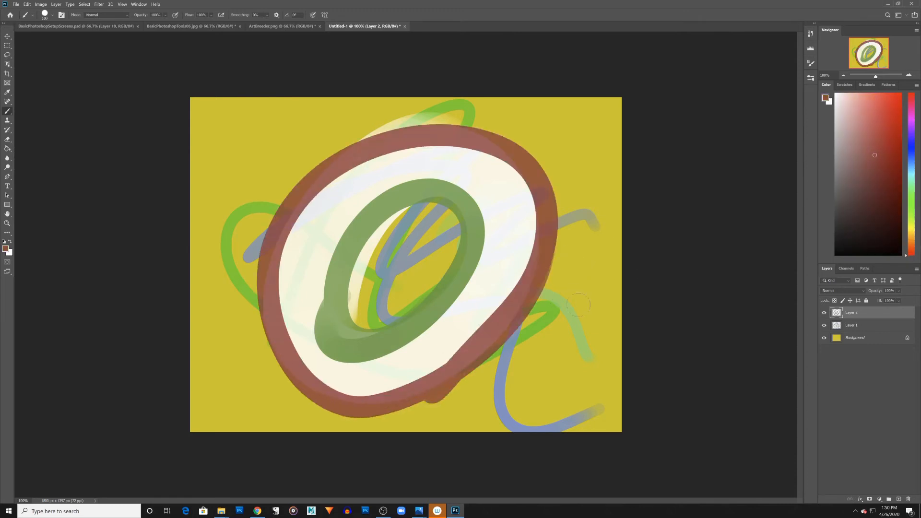
{"action": "key", "text": "bracketright"}
{"action": "mouse_move", "coordinate": [550, 361]}
{"action": "left_mouse_down"}
{"action": "mouse_move", "coordinate": [566, 288]}
{"action": "mouse_move", "coordinate": [490, 366]}
{"action": "left_mouse_up"}
{"action": "left_click", "coordinate": [844, 113]}
{"action": "left_click", "coordinate": [911, 151]}
{"action": "mouse_move", "coordinate": [542, 343]}
{"action": "left_mouse_down"}
{"action": "mouse_move", "coordinate": [537, 331]}
{"action": "mouse_move", "coordinate": [513, 355]}
{"action": "mouse_move", "coordinate": [518, 322]}
{"action": "left_mouse_up"}
{"action": "left_click", "coordinate": [896, 130]}
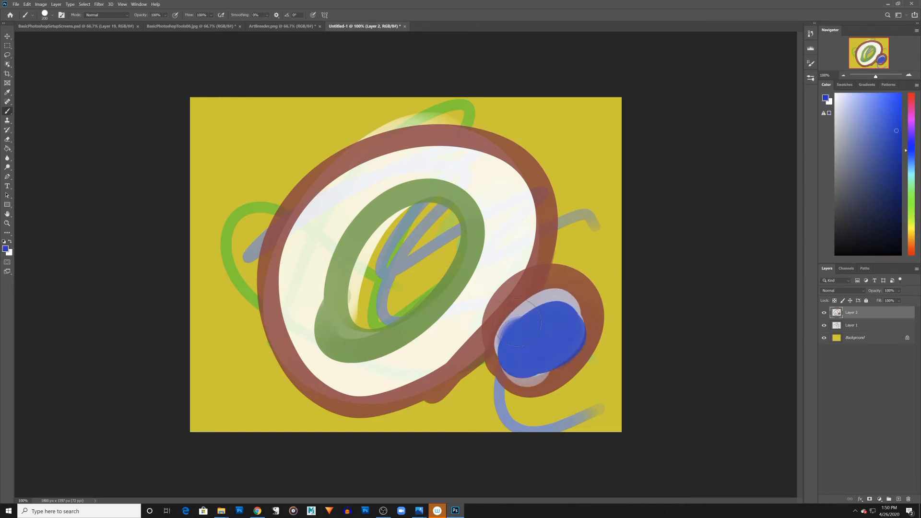
Step: Try the Screen and Lighter Color blending modes on Layer 2
{"action": "left_click", "coordinate": [863, 293]}
{"action": "left_click", "coordinate": [865, 290]}
{"action": "left_click", "coordinate": [864, 292]}
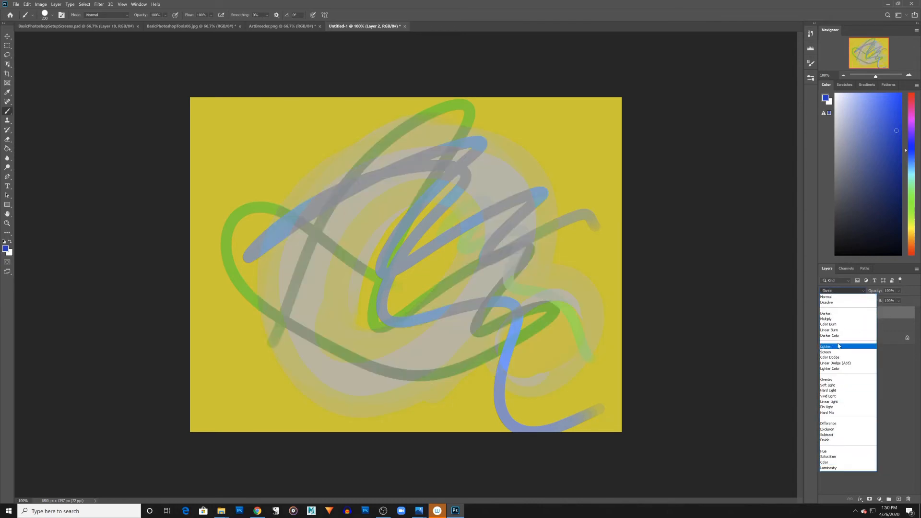
{"action": "left_click", "coordinate": [835, 352]}
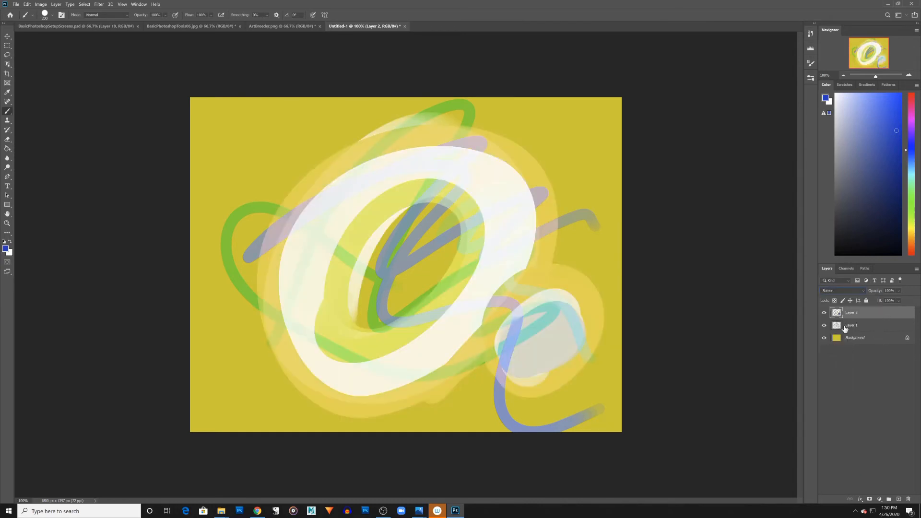
{"action": "left_click", "coordinate": [863, 291]}
{"action": "left_click", "coordinate": [834, 368]}
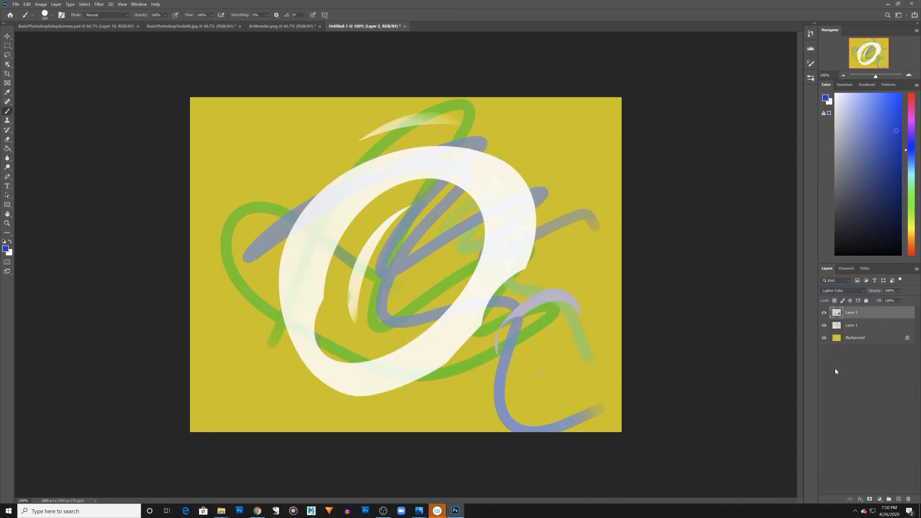
Step: Try Soft Light and Pin Light on Layer 2, restore Normal blending, and toggle the layer's visibility to compare
{"action": "left_click", "coordinate": [863, 291]}
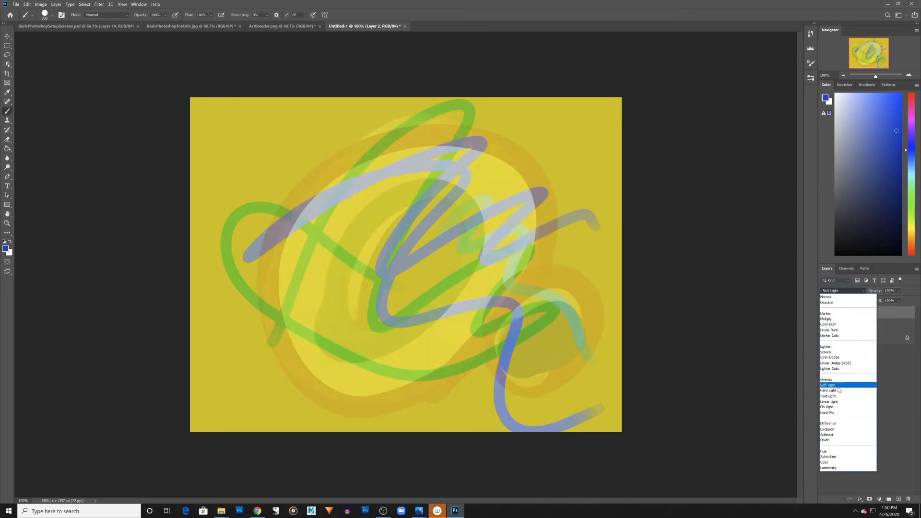
{"action": "left_click", "coordinate": [838, 386]}
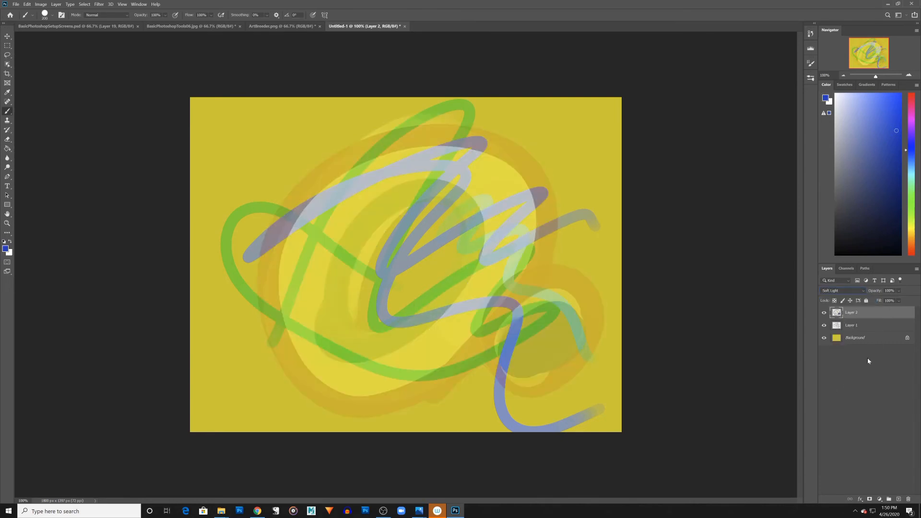
{"action": "left_click", "coordinate": [862, 291]}
{"action": "left_click", "coordinate": [835, 408]}
{"action": "left_click", "coordinate": [858, 291]}
{"action": "left_click", "coordinate": [839, 297]}
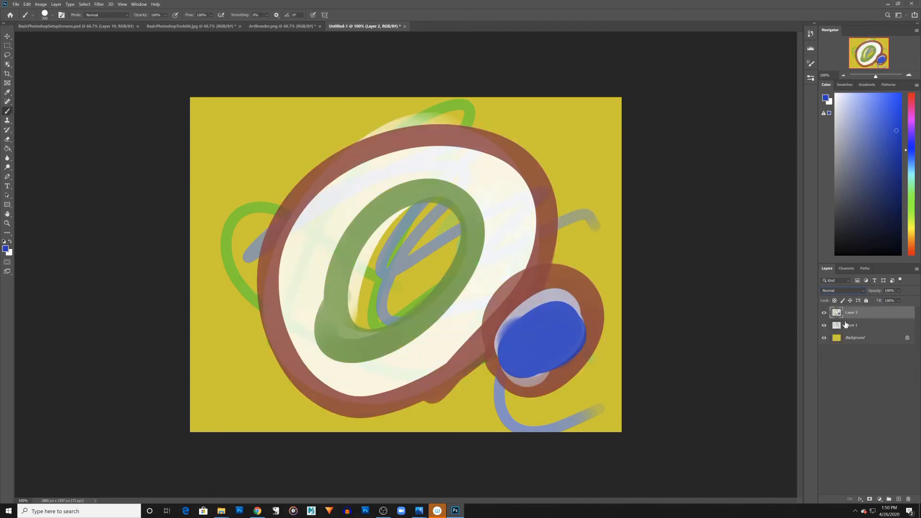
{"action": "left_click", "coordinate": [824, 312]}
{"action": "left_click", "coordinate": [824, 312]}
Step: Try the Multiply and Overlay blending modes on Layer 2
{"action": "left_click", "coordinate": [862, 291]}
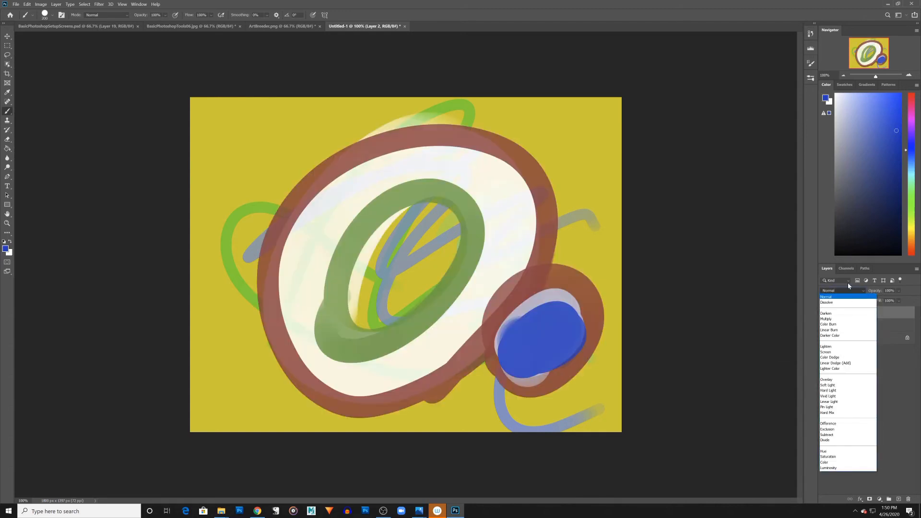
{"action": "left_click", "coordinate": [830, 319]}
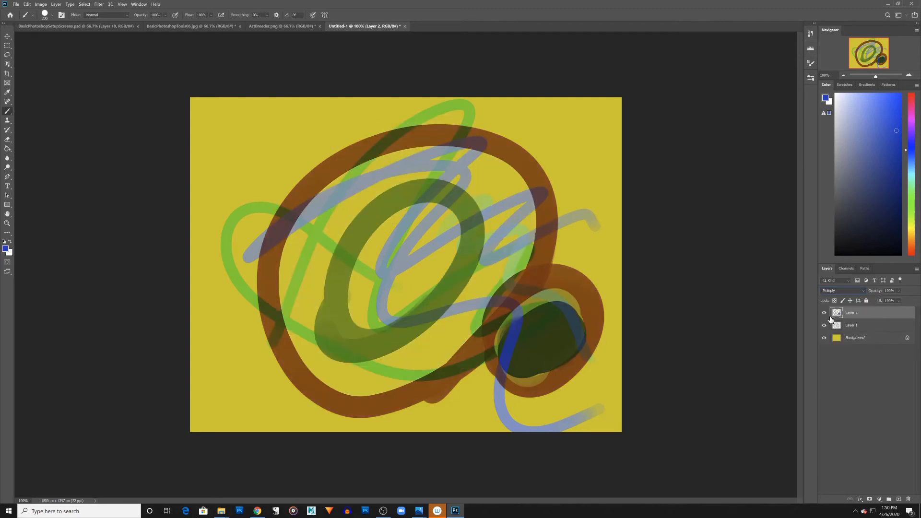
{"action": "left_click", "coordinate": [863, 291]}
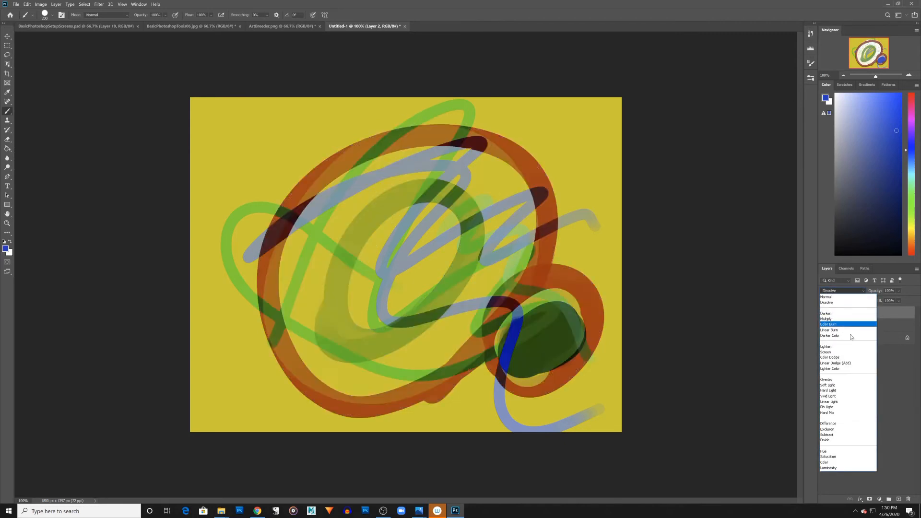
{"action": "left_click", "coordinate": [837, 380]}
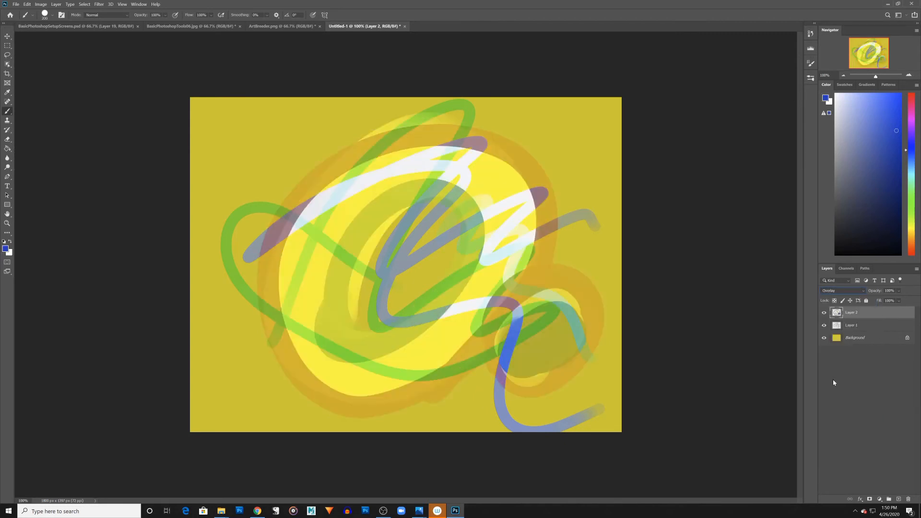
Step: Set Layer 2's blending mode to Screen, previewing Dissolve for comparison
{"action": "left_click", "coordinate": [863, 291]}
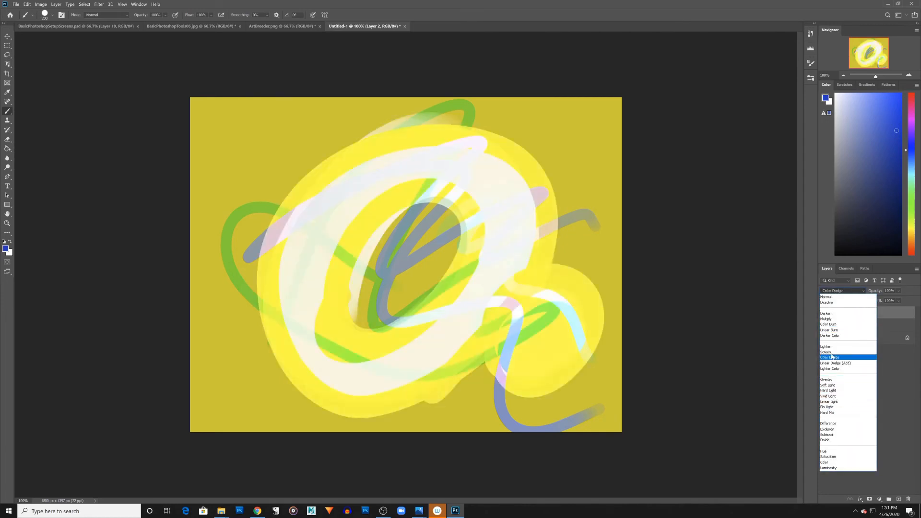
{"action": "left_click", "coordinate": [831, 352]}
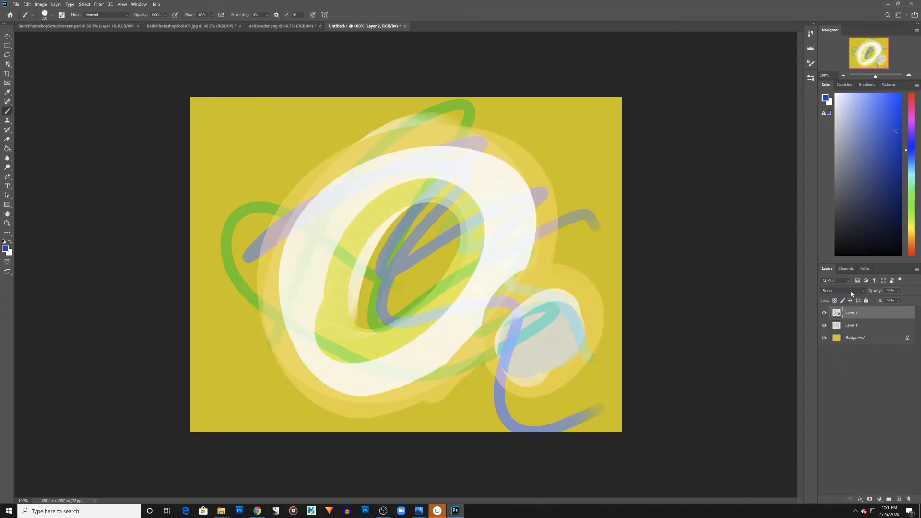
{"action": "left_click", "coordinate": [863, 291]}
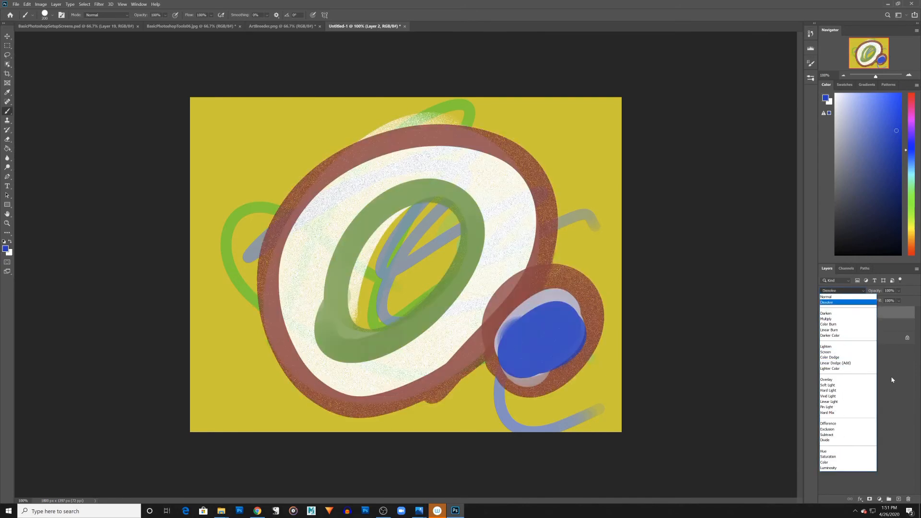
{"action": "left_click", "coordinate": [825, 352]}
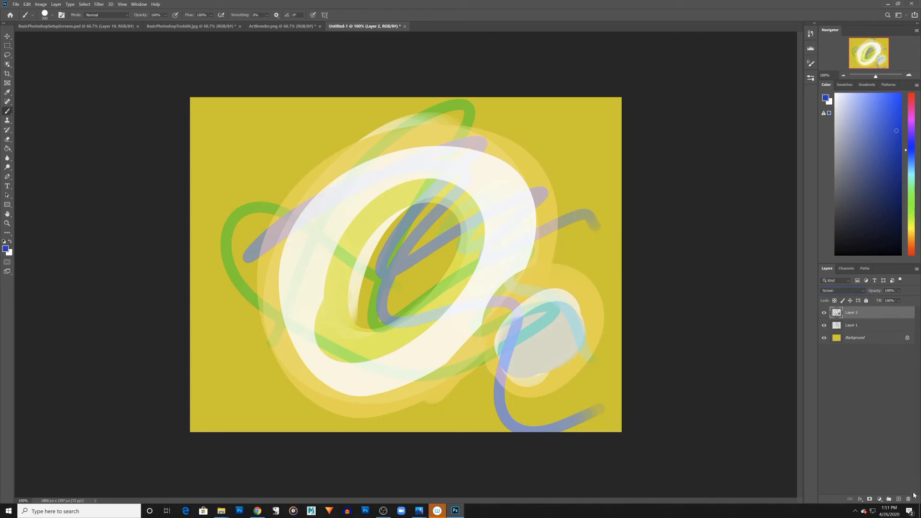
Step: Add a new layer above Layer 2 and paint a huge dark blue circle with a smaller, denser one inside it
{"action": "left_click", "coordinate": [898, 499]}
{"action": "left_click", "coordinate": [900, 149]}
{"action": "key", "text": "bracketright"}
{"action": "key", "text": "bracketright"}
{"action": "key", "text": "bracketright"}
{"action": "key", "text": "bracketright"}
{"action": "key", "text": "bracketright"}
{"action": "key", "text": "bracketright"}
{"action": "key", "text": "bracketright"}
{"action": "key", "text": "bracketright"}
{"action": "key", "text": "bracketright"}
{"action": "mouse_move", "coordinate": [520, 343]}
{"action": "left_mouse_down"}
{"action": "mouse_move", "coordinate": [472, 335]}
{"action": "mouse_move", "coordinate": [543, 266]}
{"action": "mouse_move", "coordinate": [443, 348]}
{"action": "mouse_move", "coordinate": [503, 301]}
{"action": "left_mouse_up"}
{"action": "key", "text": "bracketleft"}
{"action": "key", "text": "bracketleft"}
{"action": "key", "text": "bracketleft"}
{"action": "key", "text": "bracketleft"}
{"action": "key", "text": "bracketleft"}
{"action": "mouse_move", "coordinate": [510, 335]}
{"action": "left_mouse_down"}
{"action": "mouse_move", "coordinate": [462, 353]}
{"action": "mouse_move", "coordinate": [576, 293]}
{"action": "left_mouse_up"}
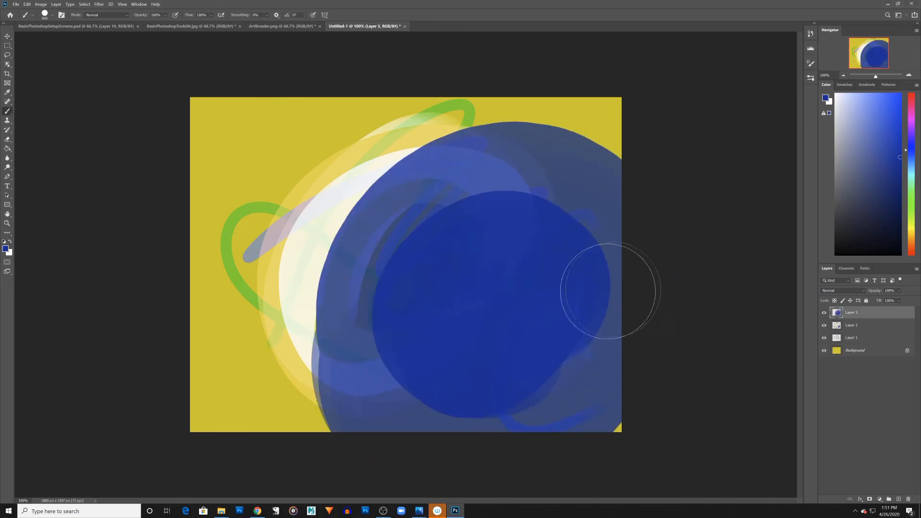
Step: Paint a green shape inside the blue circles with a smaller brush, and toggle Layer 3's visibility to compare
{"action": "left_click", "coordinate": [911, 209]}
{"action": "key", "text": "bracketleft"}
{"action": "key", "text": "bracketleft"}
{"action": "mouse_move", "coordinate": [503, 331]}
{"action": "left_mouse_down"}
{"action": "mouse_move", "coordinate": [487, 303]}
{"action": "mouse_move", "coordinate": [568, 280]}
{"action": "left_mouse_up"}
{"action": "left_click", "coordinate": [824, 313]}
{"action": "left_click", "coordinate": [824, 312]}
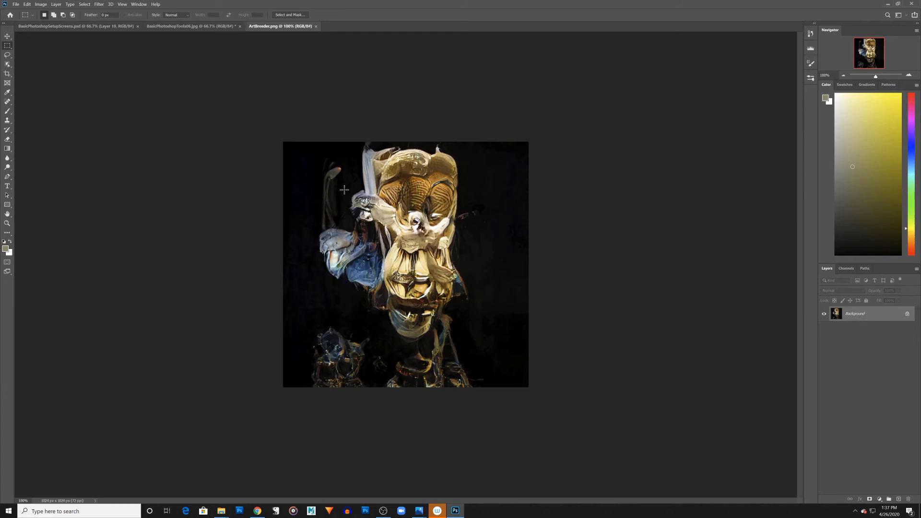
Step: In ArtBreeder.png, copy a rectangular area around the golden face to a new layer and hide the Background to inspect it
{"action": "left_click_drag", "start_coordinate": [346, 189], "coordinate": [514, 339]}
{"action": "key", "text": "ctrl+j"}
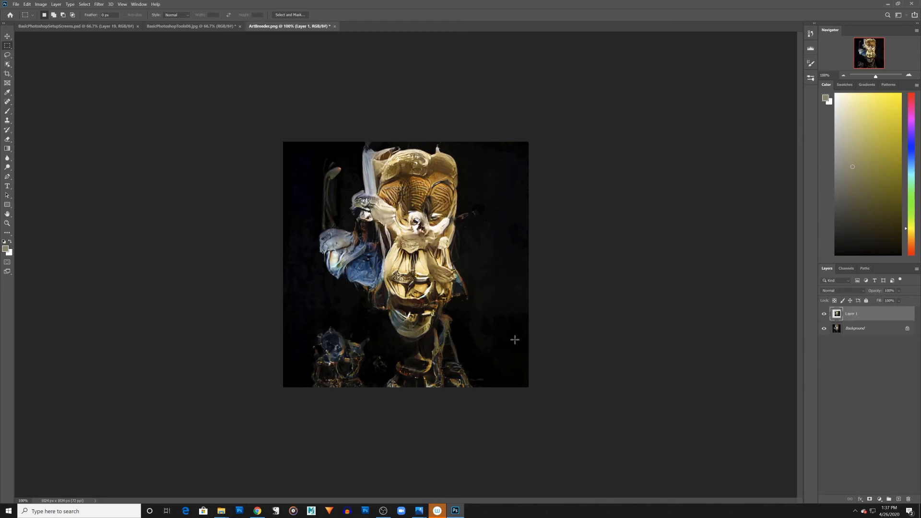
{"action": "left_click", "coordinate": [825, 328]}
{"action": "left_click", "coordinate": [824, 315]}
{"action": "left_click", "coordinate": [823, 314]}
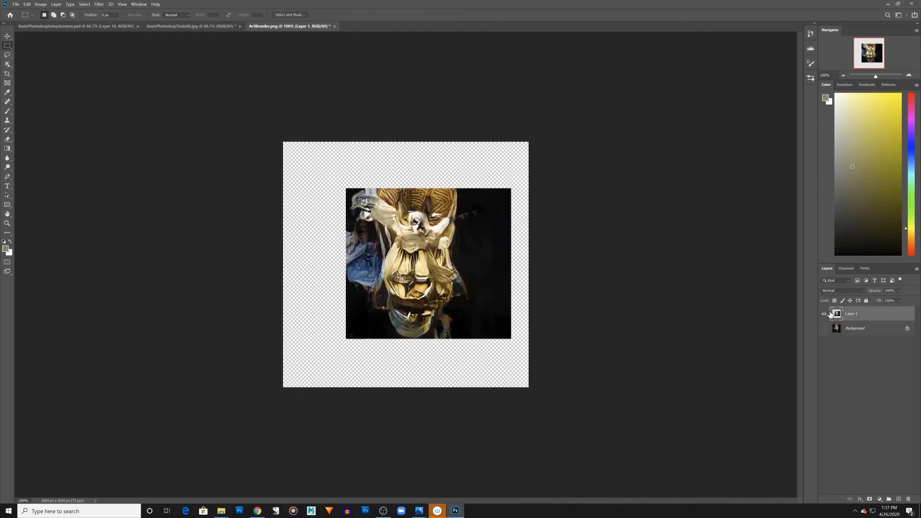
Step: Try moving and rotating the copied rectangle, cancel the rotation, and undo the move
{"action": "key", "text": "v"}
{"action": "left_click_drag", "start_coordinate": [473, 313], "coordinate": [450, 314]}
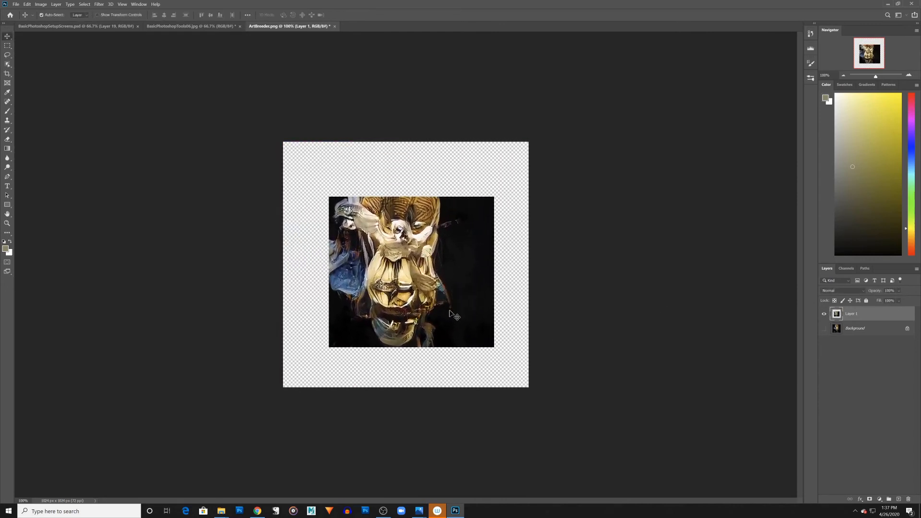
{"action": "key", "text": "ctrl+t"}
{"action": "left_click_drag", "start_coordinate": [499, 390], "coordinate": [545, 308]}
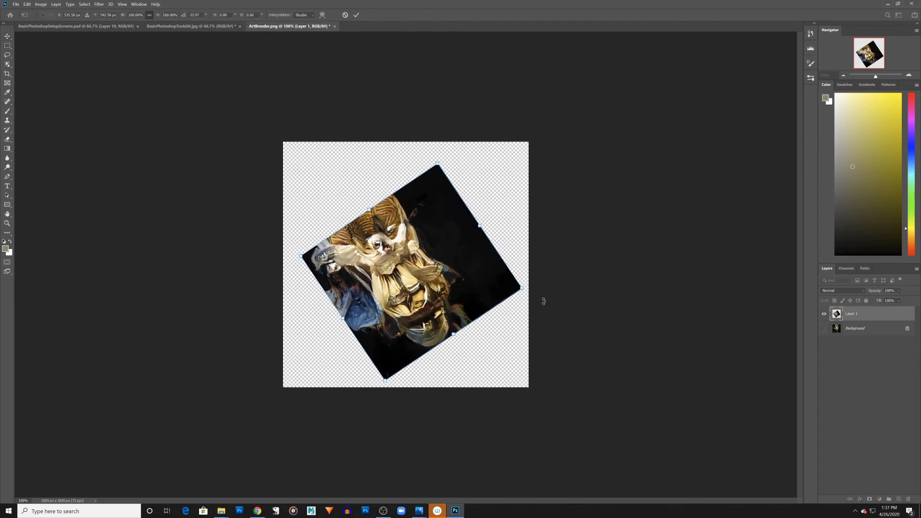
{"action": "left_click", "coordinate": [349, 14]}
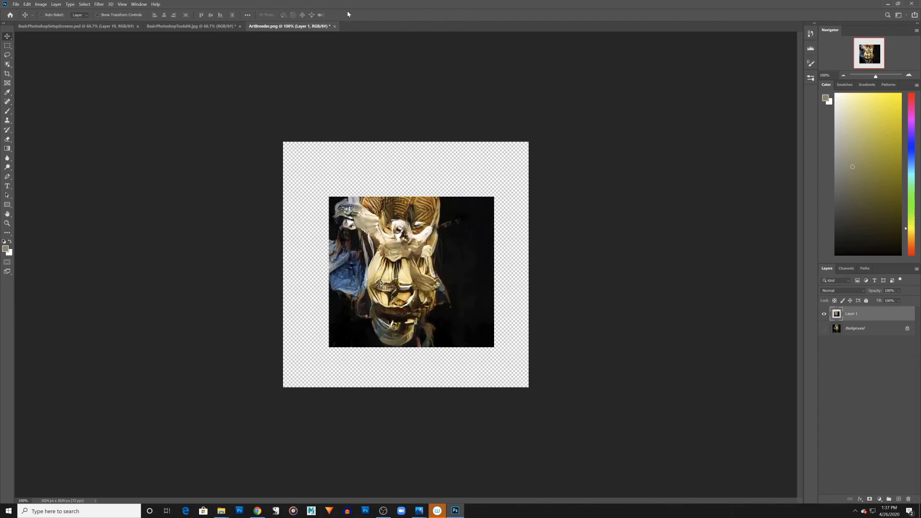
{"action": "key", "text": "ctrl+z"}
{"action": "key", "text": "ctrl+z"}
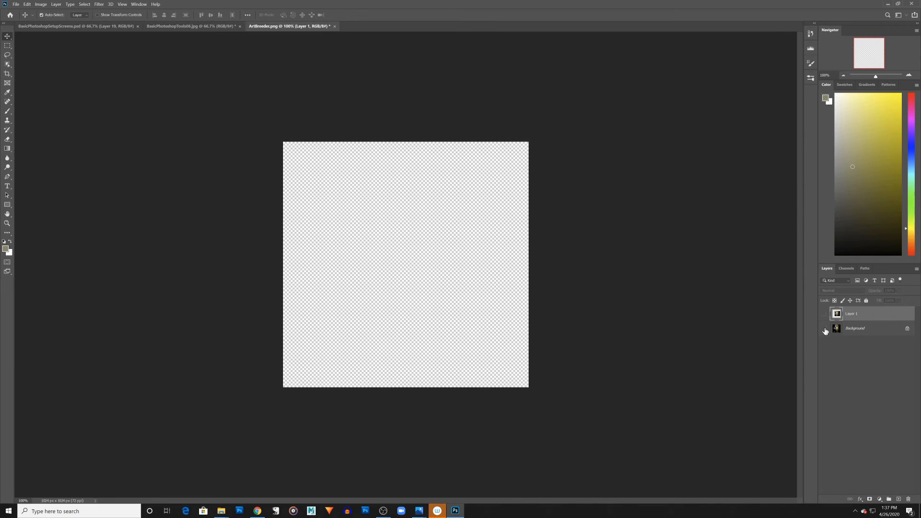
Step: Show and select the Background layer, and draw a tall rectangular marquee selection over the face
{"action": "left_click", "coordinate": [824, 328]}
{"action": "left_click", "coordinate": [869, 329]}
{"action": "key", "text": "m"}
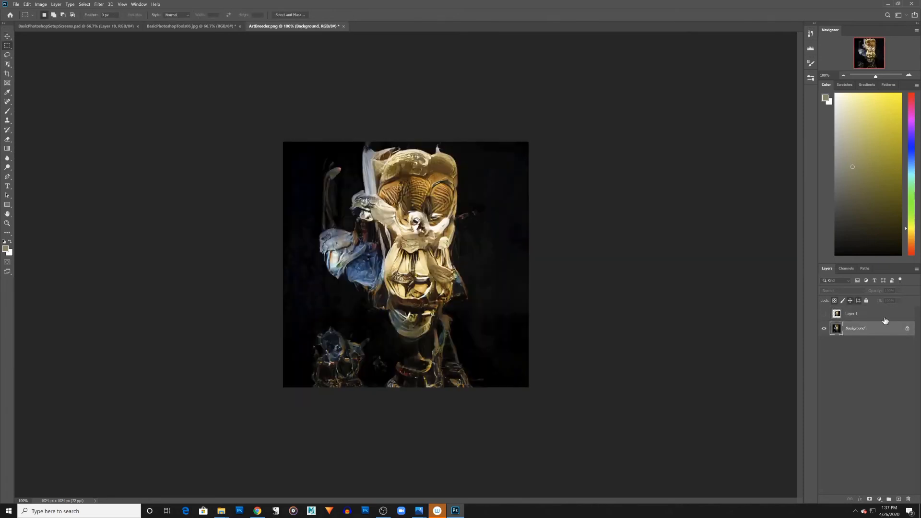
{"action": "left_click_drag", "start_coordinate": [364, 204], "coordinate": [432, 338]}
Step: Switch to the Elliptical Marquee and draw large elliptical selections around the face, clearing the first before making another
{"action": "key", "text": "shift+m"}
{"action": "left_click_drag", "start_coordinate": [337, 193], "coordinate": [491, 361]}
{"action": "left_click", "coordinate": [490, 359]}
{"action": "left_click_drag", "start_coordinate": [327, 188], "coordinate": [511, 364]}
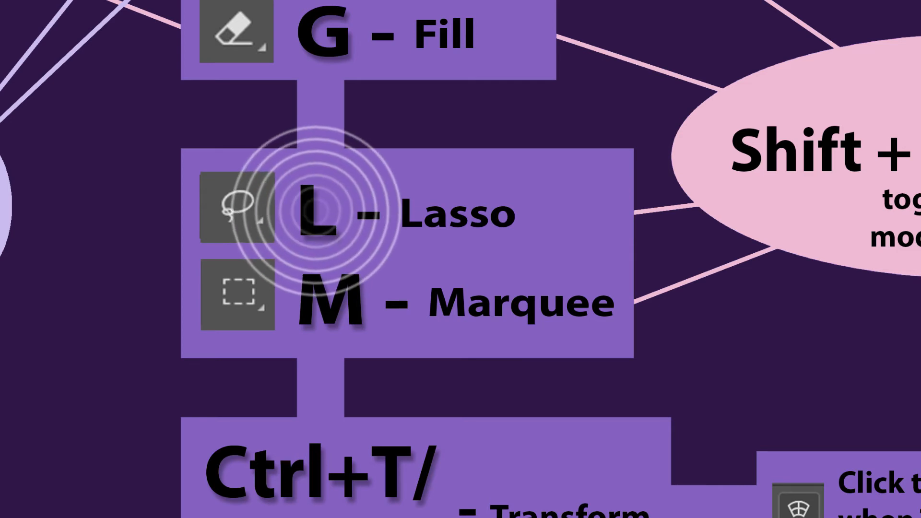
Step: Draw a freehand Lasso selection over the golden figure, starting at the pale wing-like shape beside its face
{"action": "mouse_move", "coordinate": [353, 195]}
{"action": "left_mouse_down"}
{"action": "mouse_move", "coordinate": [362, 223]}
{"action": "mouse_move", "coordinate": [402, 239]}
{"action": "mouse_move", "coordinate": [386, 261]}
{"action": "mouse_move", "coordinate": [387, 288]}
{"action": "mouse_move", "coordinate": [410, 306]}
{"action": "mouse_move", "coordinate": [453, 291]}
{"action": "mouse_move", "coordinate": [461, 278]}
{"action": "mouse_move", "coordinate": [441, 241]}
{"action": "mouse_move", "coordinate": [453, 216]}
{"action": "mouse_move", "coordinate": [434, 228]}
{"action": "mouse_move", "coordinate": [414, 212]}
{"action": "mouse_move", "coordinate": [407, 224]}
{"action": "mouse_move", "coordinate": [357, 193]}
{"action": "left_mouse_up"}
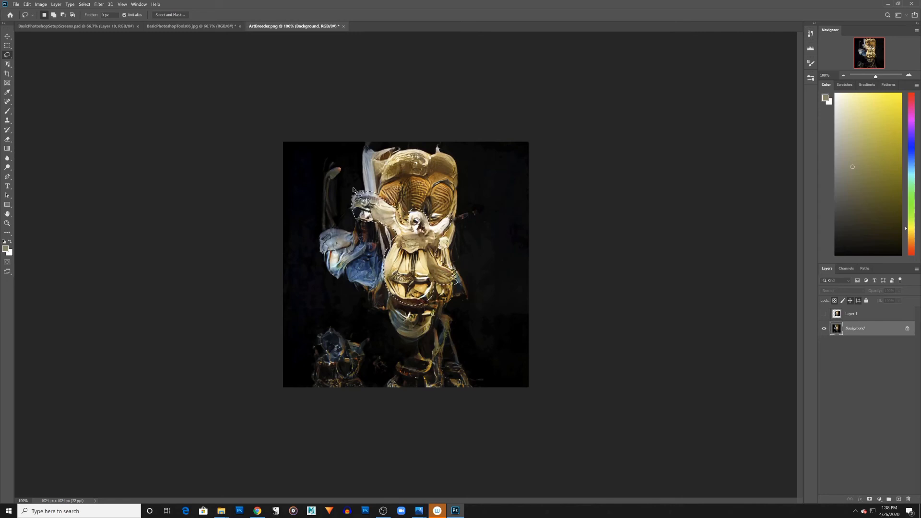
Step: Copy the lassoed golden figure to a new layer and view it alone, hiding the copy and showing the Background again
{"action": "key", "text": "ctrl+j"}
{"action": "left_click", "coordinate": [824, 343]}
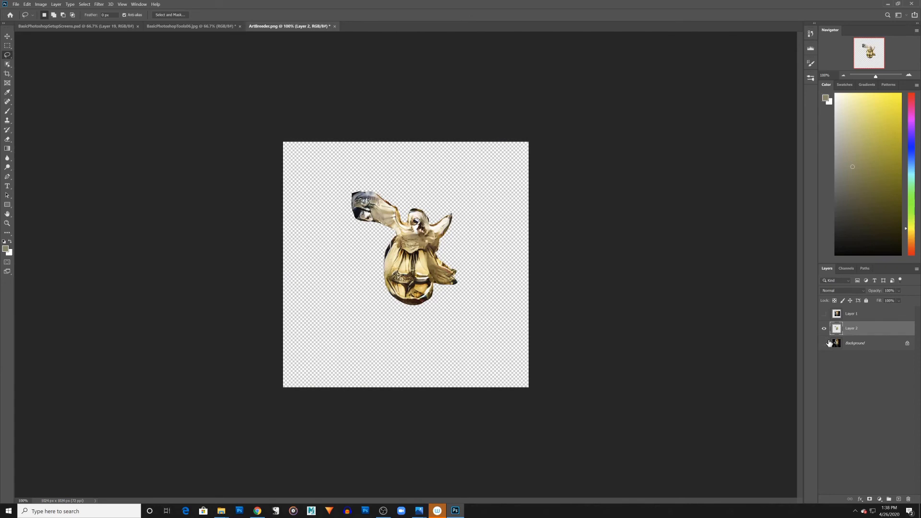
{"action": "left_click", "coordinate": [825, 329]}
{"action": "left_click", "coordinate": [824, 342]}
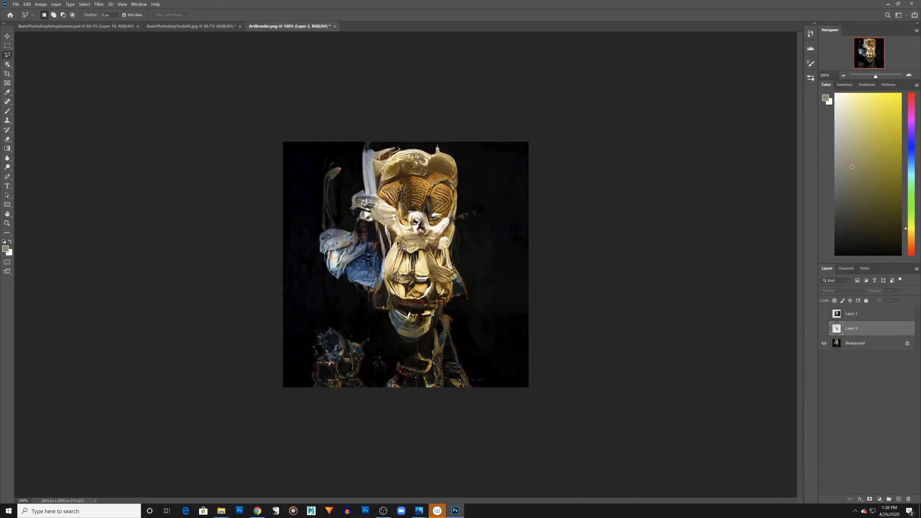
Step: Outline the golden figure with a closed Polygonal Lasso selection around its spread wings, head and skirt
{"action": "left_click", "coordinate": [373, 221]}
{"action": "left_click", "coordinate": [369, 210]}
{"action": "left_click", "coordinate": [354, 207]}
{"action": "left_click", "coordinate": [350, 196]}
{"action": "left_click", "coordinate": [363, 190]}
{"action": "left_click", "coordinate": [394, 207]}
{"action": "left_click", "coordinate": [410, 212]}
{"action": "left_click", "coordinate": [416, 207]}
{"action": "left_click", "coordinate": [428, 212]}
{"action": "left_click", "coordinate": [434, 220]}
{"action": "left_click", "coordinate": [456, 203]}
{"action": "left_click", "coordinate": [473, 204]}
{"action": "left_click", "coordinate": [423, 251]}
{"action": "left_click", "coordinate": [430, 281]}
{"action": "double_click", "coordinate": [402, 285]}
Step: Copy the polygonal selection from the Background to a new layer and view it alone, hiding the copy and showing the Background again
{"action": "left_click", "coordinate": [864, 344]}
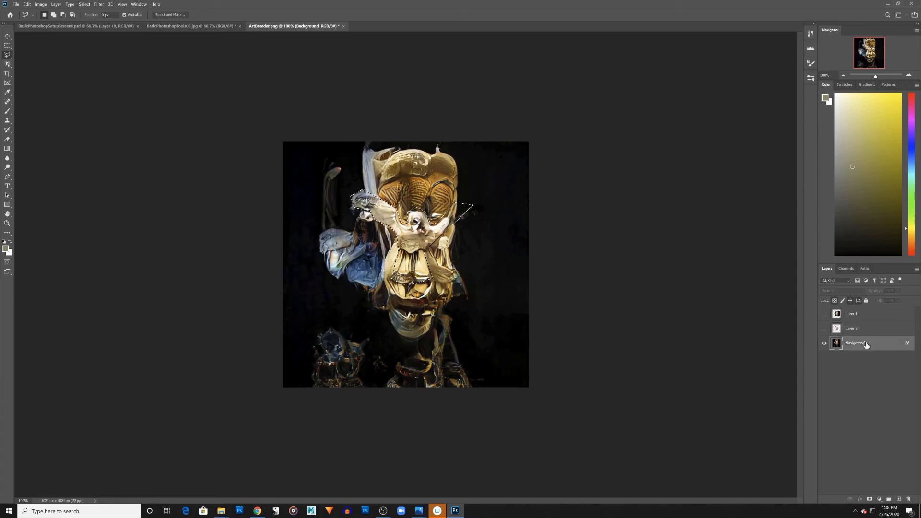
{"action": "key", "text": "ctrl+j"}
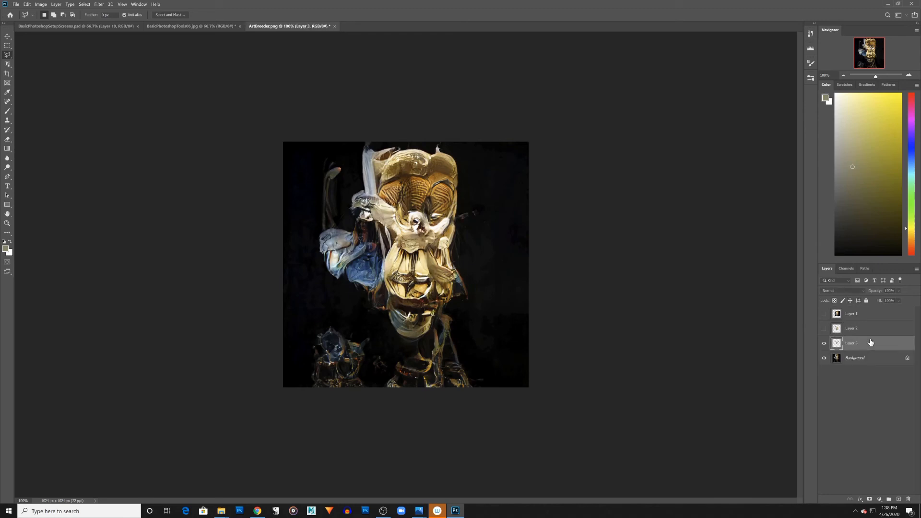
{"action": "left_click", "coordinate": [824, 358]}
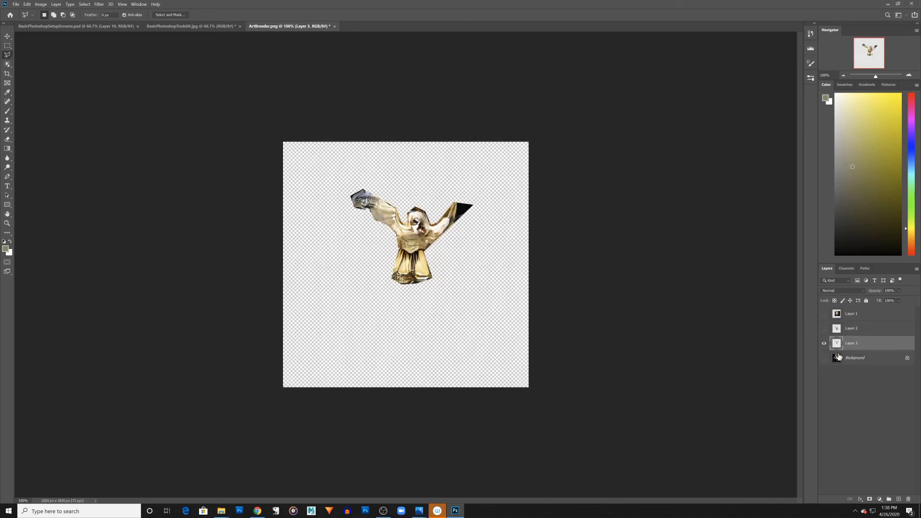
{"action": "key", "text": "shift+l"}
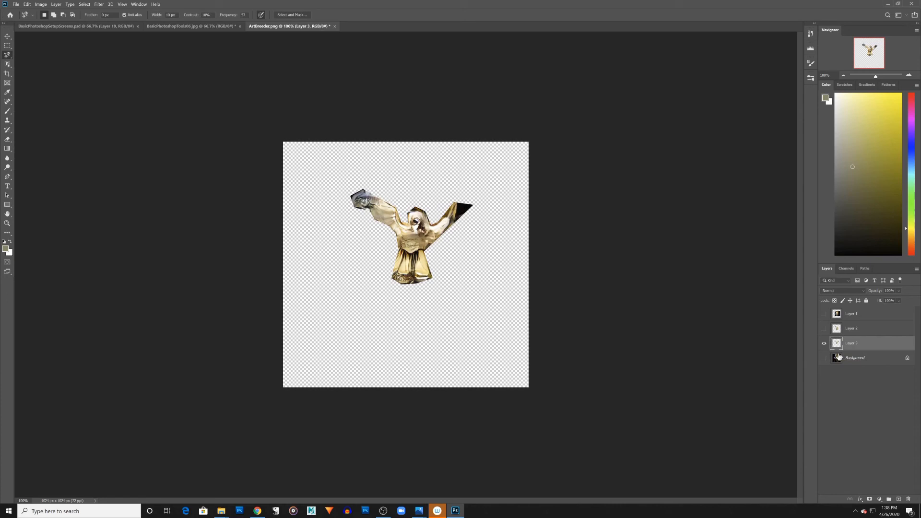
{"action": "key", "text": "shift+l"}
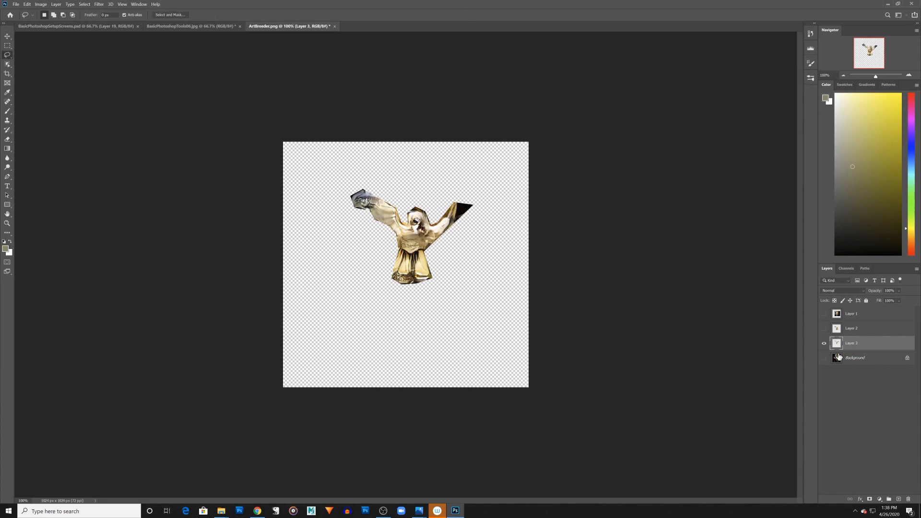
{"action": "left_click", "coordinate": [823, 343]}
{"action": "left_click", "coordinate": [823, 358]}
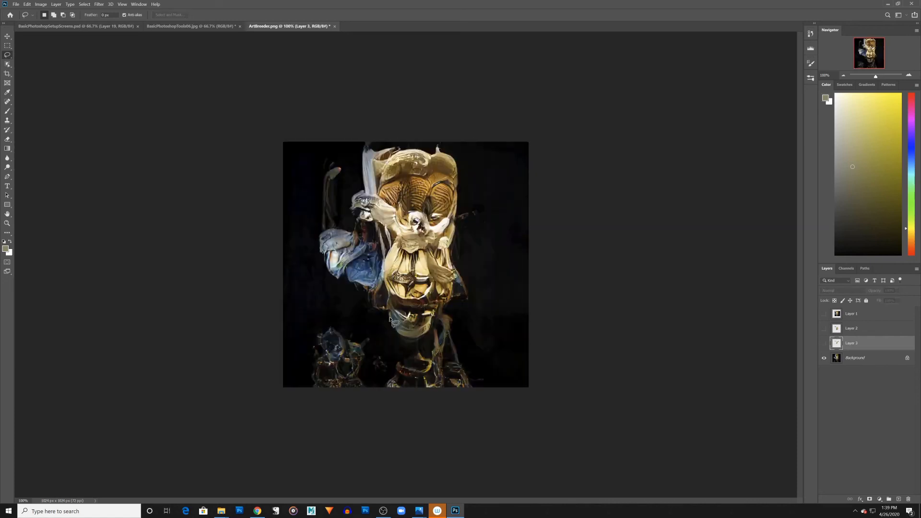
Step: Show Layer 2, hide the Background, and add a new empty layer placed inside a group beneath Layer 2
{"action": "key", "text": "ctrl+shift+d"}
{"action": "left_click", "coordinate": [824, 328]}
{"action": "left_click", "coordinate": [824, 357]}
{"action": "left_click", "coordinate": [898, 499]}
{"action": "key", "text": "ctrl+d"}
{"action": "key", "text": "ctrl+g"}
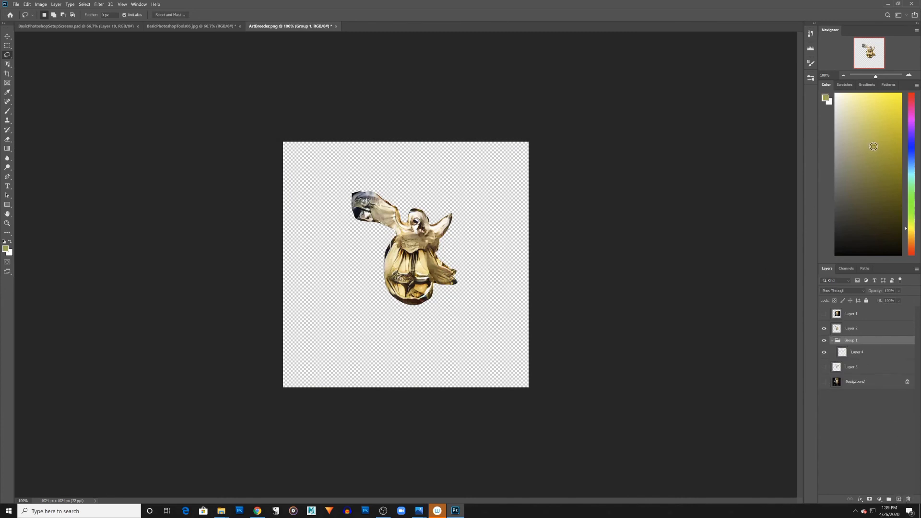
Step: Select the empty layer inside the group and fill it with the olive foreground colour using the Paint Bucket
{"action": "key", "text": "g"}
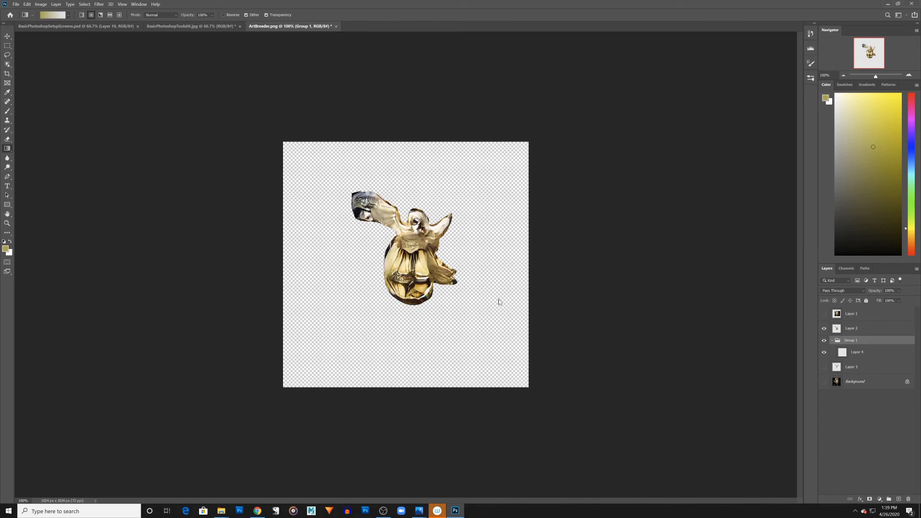
{"action": "left_click", "coordinate": [498, 300]}
{"action": "left_click", "coordinate": [491, 198]}
{"action": "left_click", "coordinate": [873, 354]}
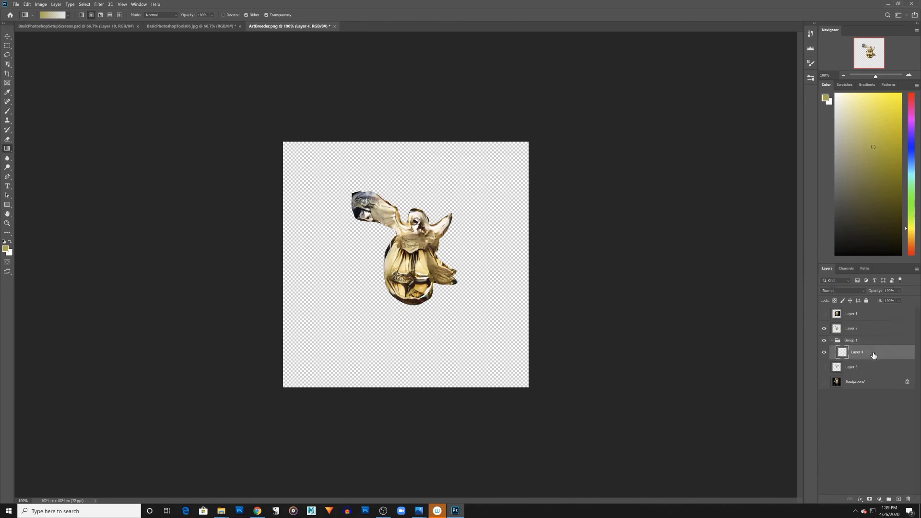
{"action": "key", "text": "shift+g"}
{"action": "left_click", "coordinate": [514, 339]}
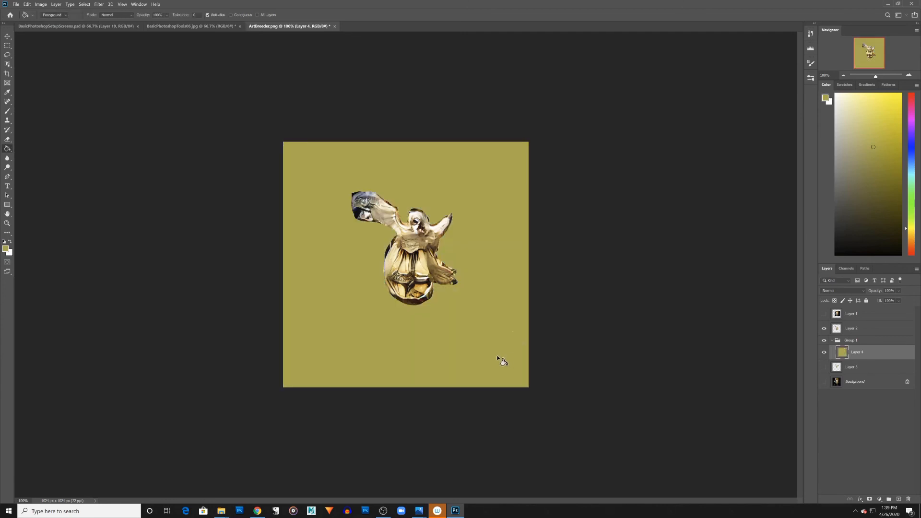
Step: Select Layer 2, toggle its visibility, and free-transform the figure to about 122% width and 132% height, rotated slightly counterclockwise
{"action": "left_click", "coordinate": [864, 329]}
{"action": "left_click", "coordinate": [824, 329]}
{"action": "left_click", "coordinate": [824, 330]}
{"action": "left_click", "coordinate": [824, 329]}
{"action": "left_click", "coordinate": [825, 330]}
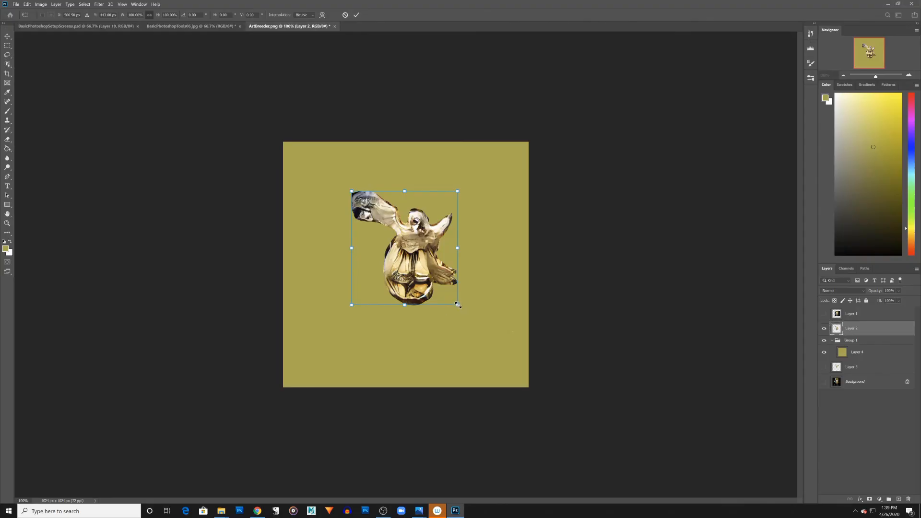
{"action": "left_click_drag", "start_coordinate": [457, 305], "coordinate": [470, 350]}
{"action": "left_click_drag", "start_coordinate": [490, 312], "coordinate": [497, 301]}
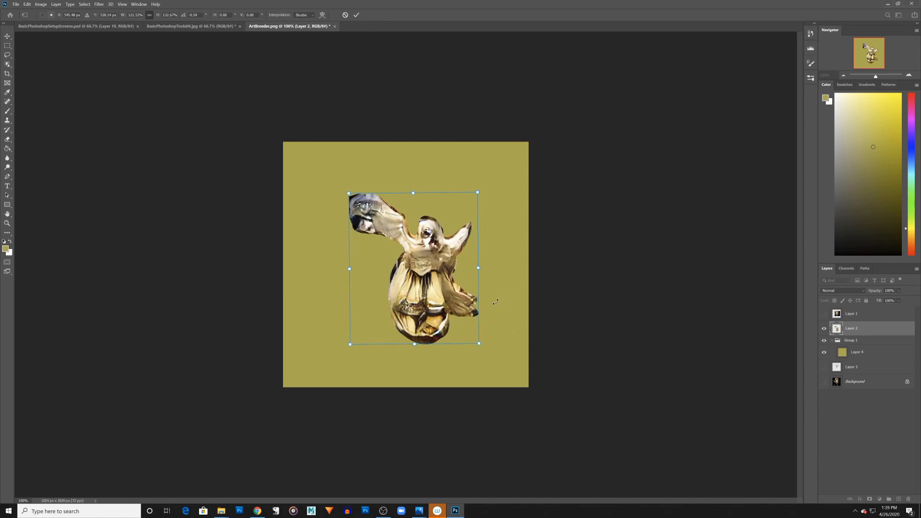
Step: Warp the figure into a curved bird shape with a long outstretched wing and a swept tail, and apply the transform
{"action": "left_click", "coordinate": [322, 15]}
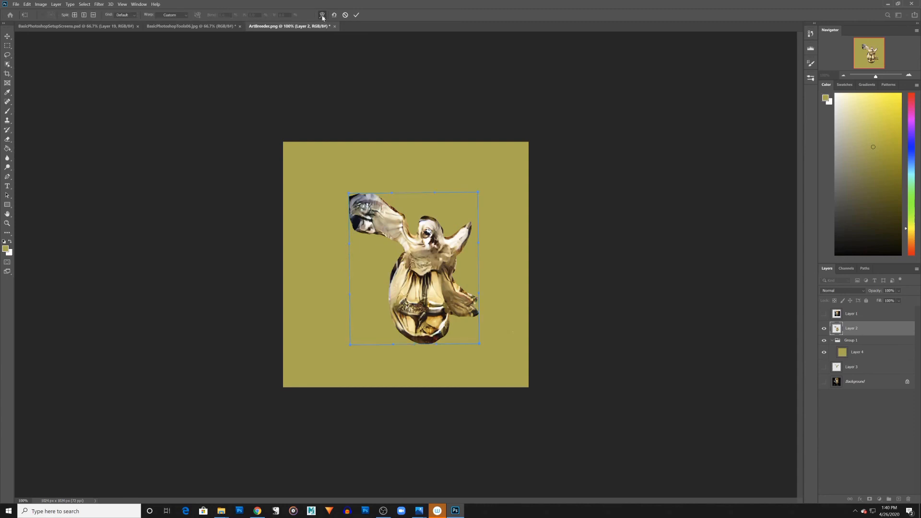
{"action": "left_click_drag", "start_coordinate": [435, 222], "coordinate": [485, 172]}
{"action": "left_click_drag", "start_coordinate": [352, 197], "coordinate": [323, 190]}
{"action": "left_click_drag", "start_coordinate": [353, 267], "coordinate": [417, 307]}
{"action": "left_click_drag", "start_coordinate": [500, 246], "coordinate": [531, 248]}
{"action": "left_click_drag", "start_coordinate": [495, 301], "coordinate": [515, 311]}
{"action": "left_click_drag", "start_coordinate": [440, 279], "coordinate": [464, 290]}
{"action": "left_click_drag", "start_coordinate": [445, 348], "coordinate": [426, 381]}
{"action": "left_click_drag", "start_coordinate": [475, 305], "coordinate": [381, 238]}
{"action": "left_click_drag", "start_coordinate": [464, 177], "coordinate": [462, 191]}
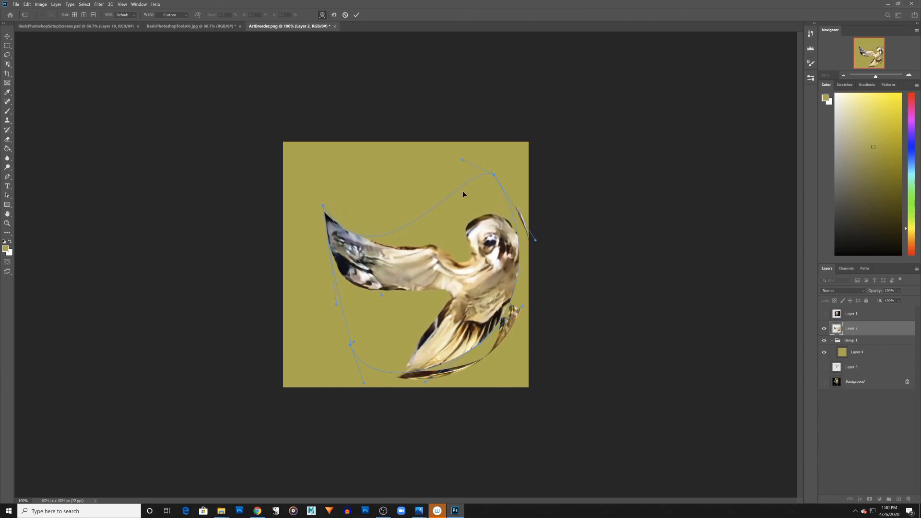
{"action": "left_click", "coordinate": [356, 15]}
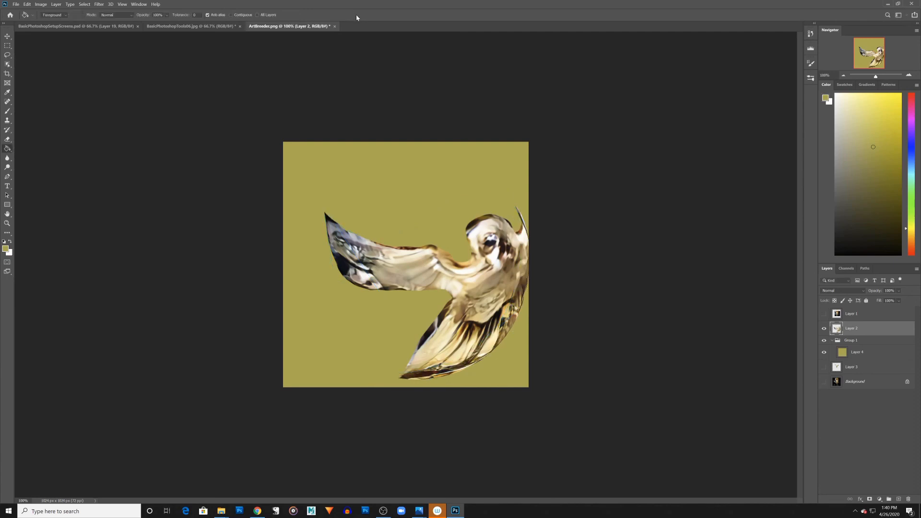
Step: Move the warped figure up and to the left, and compare it against the Background with the olive group hidden
{"action": "key", "text": "v"}
{"action": "left_click_drag", "start_coordinate": [475, 278], "coordinate": [442, 241]}
{"action": "left_click", "coordinate": [823, 381]}
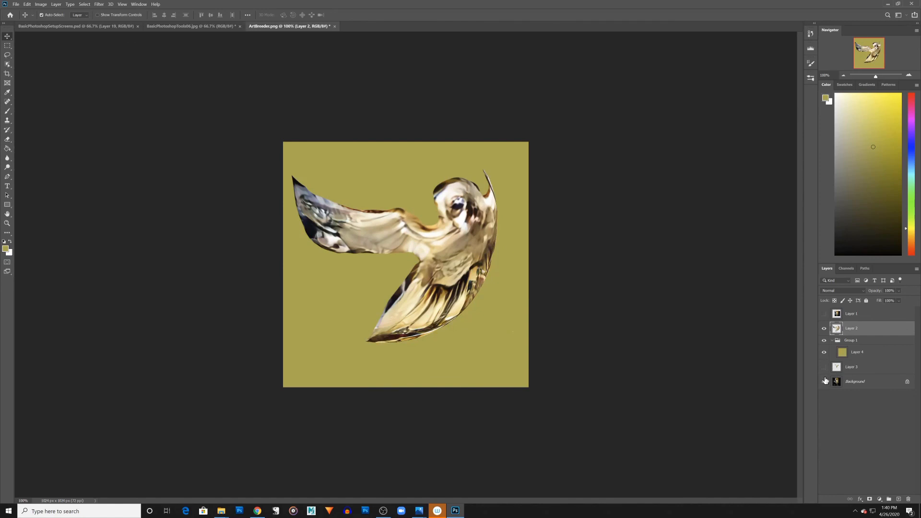
{"action": "left_click", "coordinate": [823, 340]}
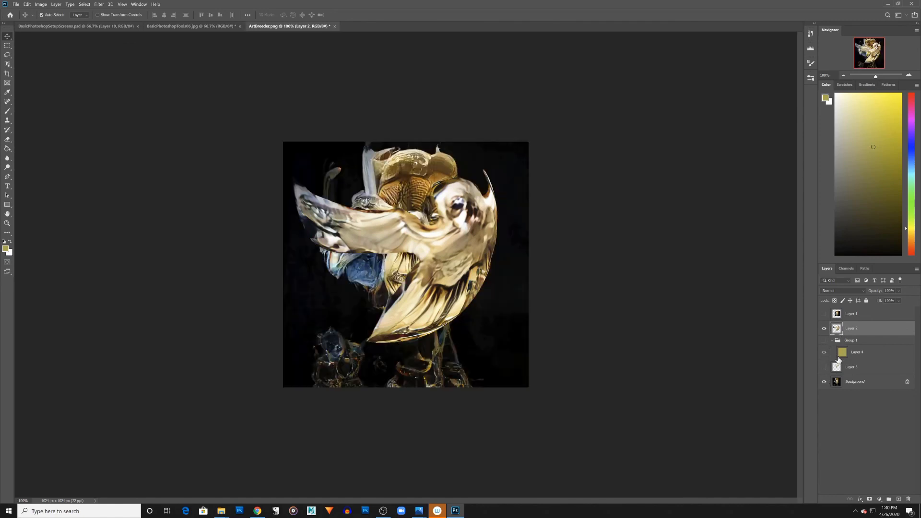
{"action": "left_click", "coordinate": [824, 328]}
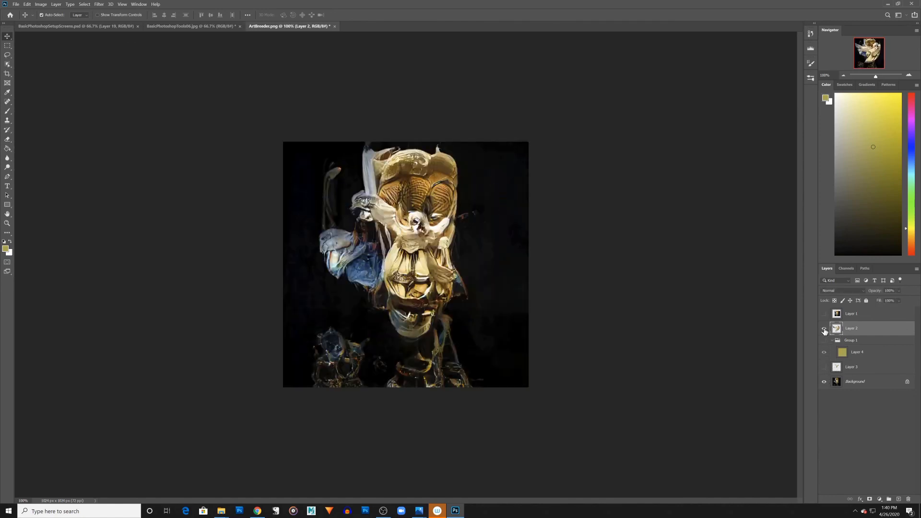
{"action": "left_click", "coordinate": [825, 329]}
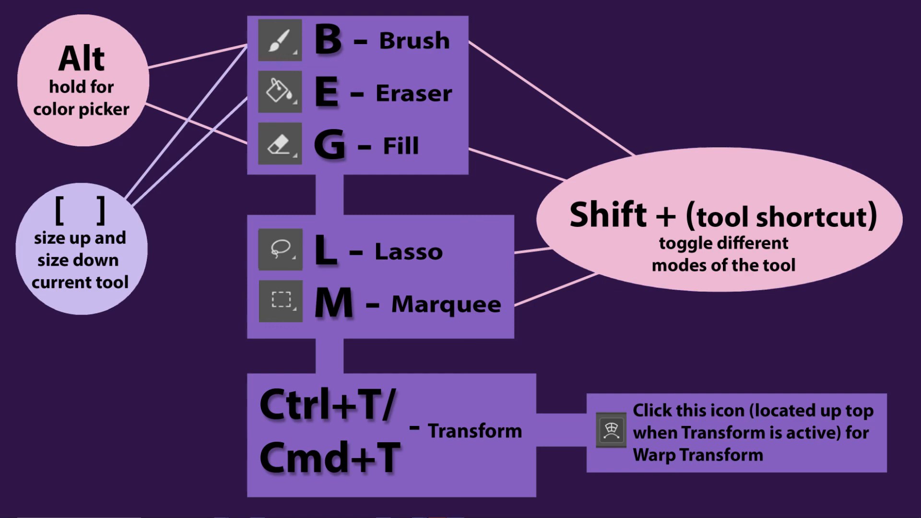
Step: Paint a large black letter B on the blank white canvas, alternate undo and redo on it, and remove it
{"action": "mouse_move", "coordinate": [329, 141]}
{"action": "left_mouse_down"}
{"action": "mouse_move", "coordinate": [304, 261]}
{"action": "mouse_move", "coordinate": [384, 199]}
{"action": "mouse_move", "coordinate": [283, 247]}
{"action": "left_mouse_up"}
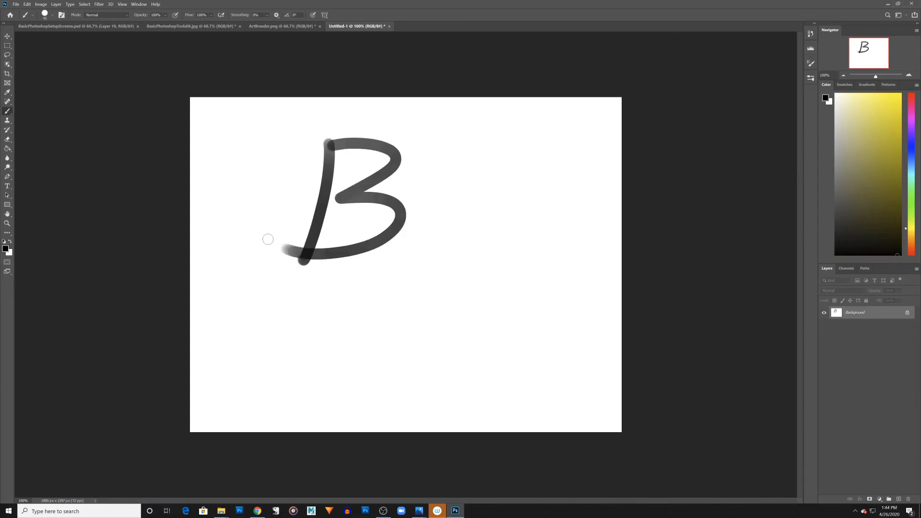
{"action": "key", "text": "ctrl+z"}
{"action": "key", "text": "ctrl+shift+z"}
{"action": "key", "text": "ctrl+z"}
{"action": "key", "text": "ctrl+shift+z"}
{"action": "key", "text": "ctrl+z"}
{"action": "key", "text": "ctrl+z"}
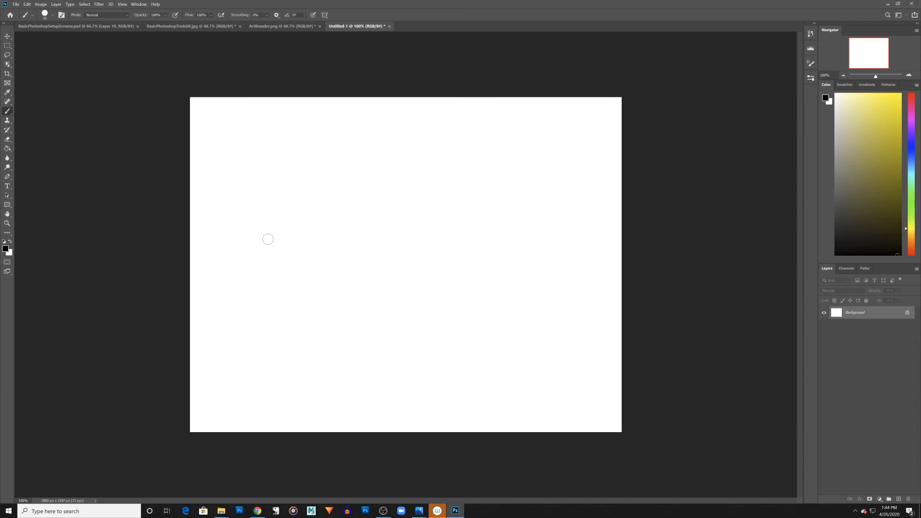
Step: Paint a large black letter G and undo it, and paint a large letter E with the Brush and undo it
{"action": "mouse_move", "coordinate": [450, 183]}
{"action": "left_mouse_down"}
{"action": "mouse_move", "coordinate": [449, 148]}
{"action": "mouse_move", "coordinate": [289, 250]}
{"action": "mouse_move", "coordinate": [484, 239]}
{"action": "mouse_move", "coordinate": [377, 236]}
{"action": "left_mouse_up"}
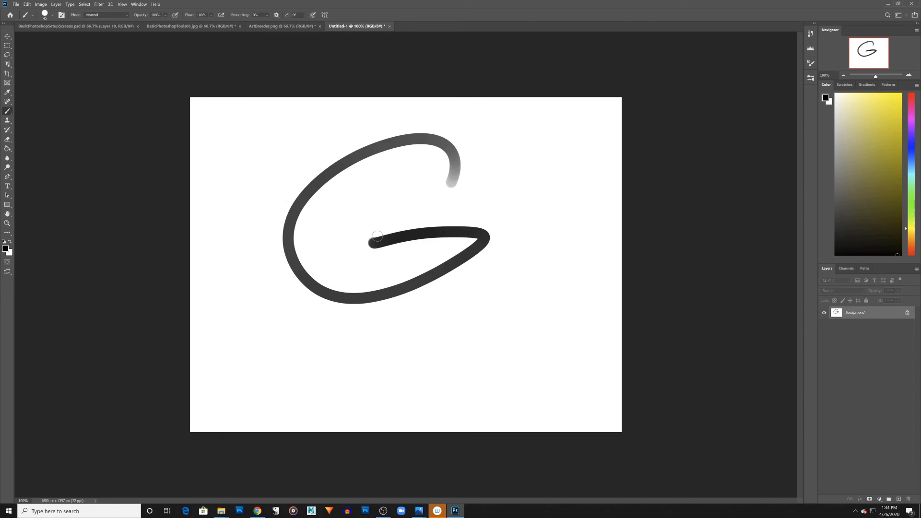
{"action": "key", "text": "ctrl+z"}
{"action": "key", "text": "e"}
{"action": "key", "text": "b"}
{"action": "mouse_move", "coordinate": [516, 142]}
{"action": "left_mouse_down"}
{"action": "mouse_move", "coordinate": [376, 255]}
{"action": "mouse_move", "coordinate": [527, 320]}
{"action": "left_mouse_up"}
{"action": "left_click_drag", "start_coordinate": [376, 249], "coordinate": [531, 226]}
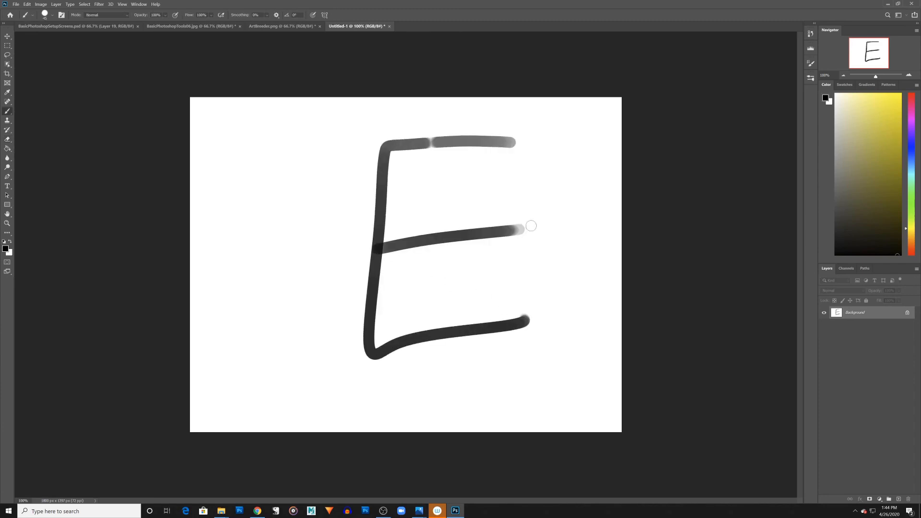
{"action": "key", "text": "ctrl+z"}
{"action": "key", "text": "ctrl+z"}
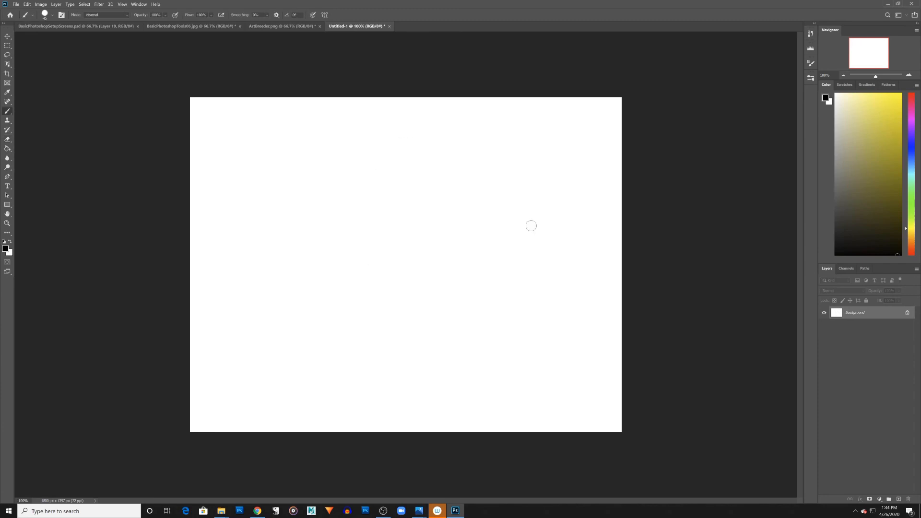
Step: Paint a large black letter M on the canvas and frame it with a rectangular marquee selection
{"action": "key", "text": "m"}
{"action": "key", "text": "b"}
{"action": "mouse_move", "coordinate": [309, 339]}
{"action": "left_mouse_down"}
{"action": "mouse_move", "coordinate": [361, 250]}
{"action": "mouse_move", "coordinate": [463, 384]}
{"action": "left_mouse_up"}
{"action": "key", "text": "m"}
{"action": "mouse_move", "coordinate": [240, 133]}
{"action": "left_mouse_down"}
{"action": "mouse_move", "coordinate": [508, 364]}
{"action": "mouse_move", "coordinate": [537, 427]}
{"action": "left_mouse_up"}
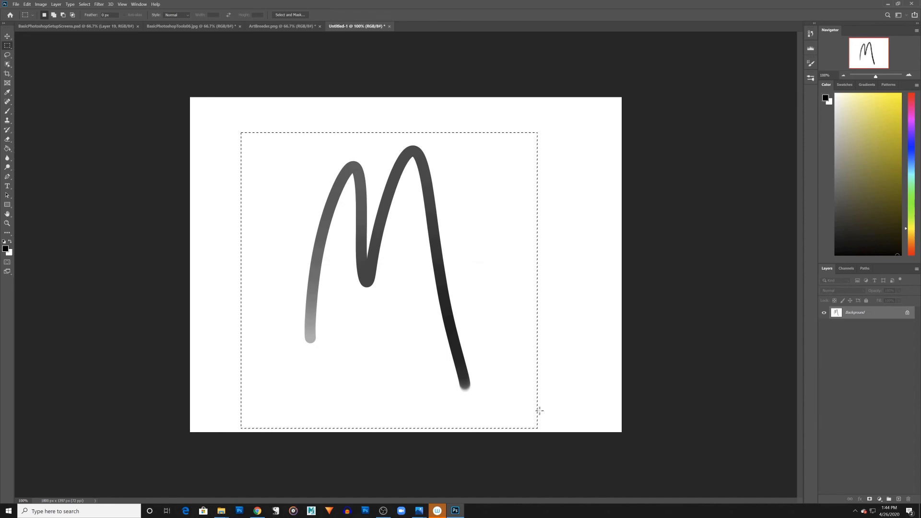
Step: Lasso the letter M freehand and free-transform it, stretching it wider and turning it upside down into a W near the canvas centre
{"action": "key", "text": "l"}
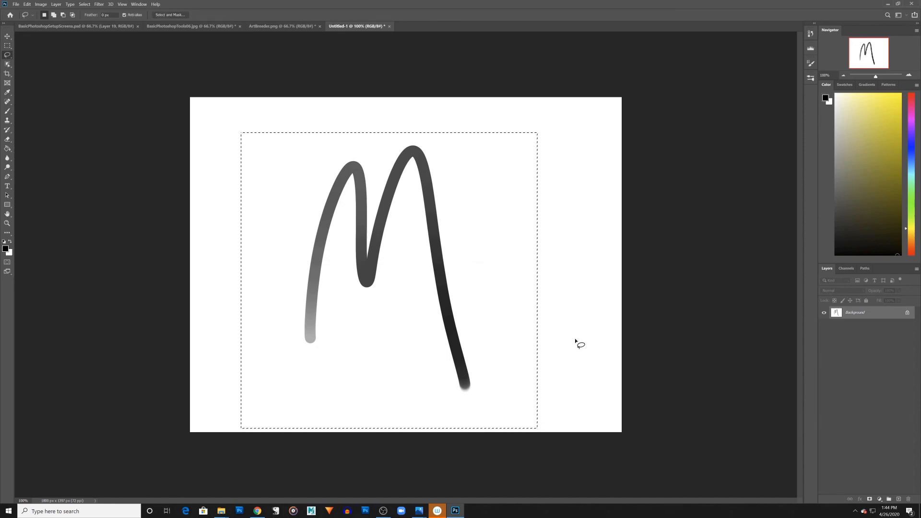
{"action": "mouse_move", "coordinate": [508, 371]}
{"action": "left_mouse_down"}
{"action": "mouse_move", "coordinate": [477, 292]}
{"action": "mouse_move", "coordinate": [380, 174]}
{"action": "mouse_move", "coordinate": [294, 378]}
{"action": "mouse_move", "coordinate": [417, 386]}
{"action": "mouse_move", "coordinate": [485, 357]}
{"action": "left_mouse_up"}
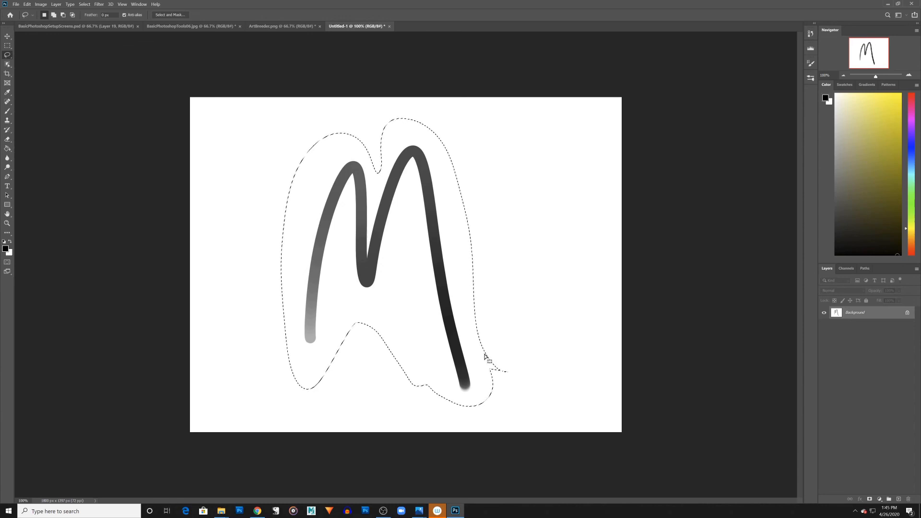
{"action": "key", "text": "ctrl+t"}
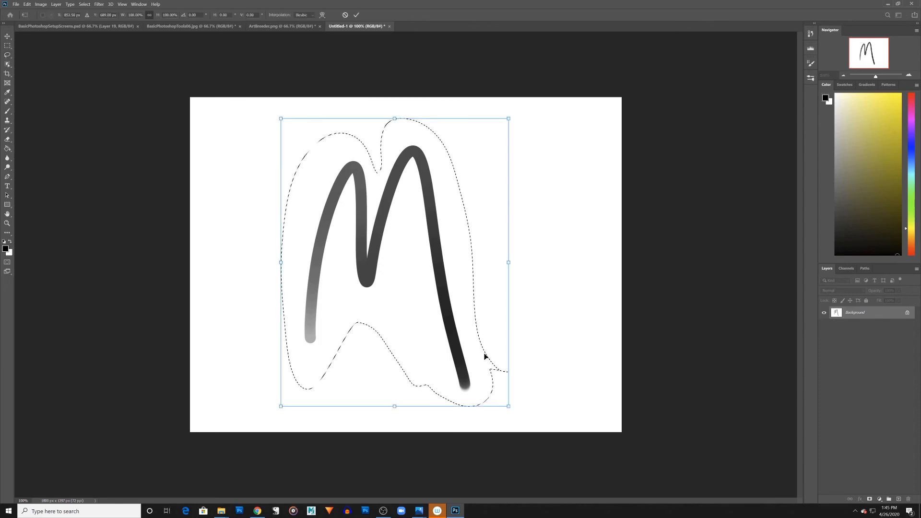
{"action": "left_click_drag", "start_coordinate": [508, 263], "coordinate": [689, 259]}
{"action": "mouse_move", "coordinate": [693, 211]}
{"action": "left_mouse_down"}
{"action": "mouse_move", "coordinate": [739, 251]}
{"action": "mouse_move", "coordinate": [506, 444]}
{"action": "mouse_move", "coordinate": [393, 442]}
{"action": "mouse_move", "coordinate": [315, 369]}
{"action": "left_mouse_up"}
{"action": "mouse_move", "coordinate": [519, 272]}
{"action": "left_mouse_down"}
{"action": "mouse_move", "coordinate": [427, 287]}
{"action": "mouse_move", "coordinate": [417, 275]}
{"action": "left_mouse_up"}
{"action": "key", "text": "Return"}
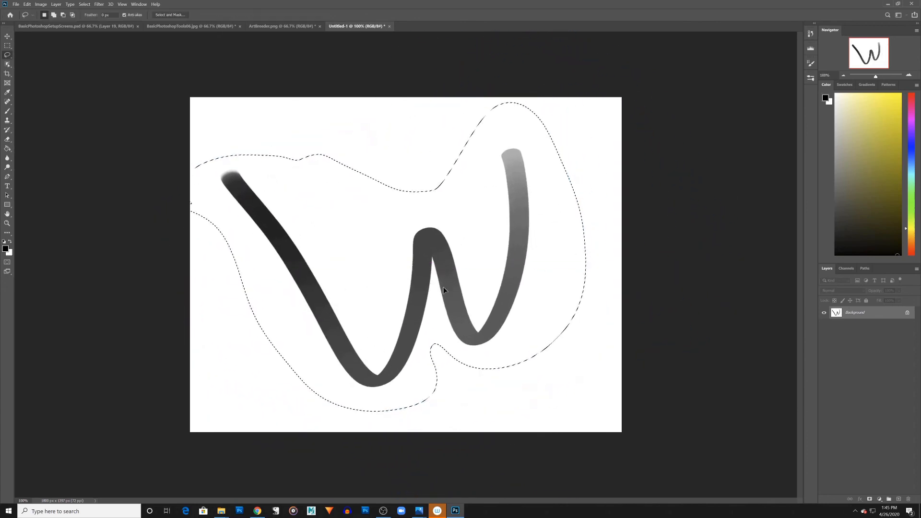